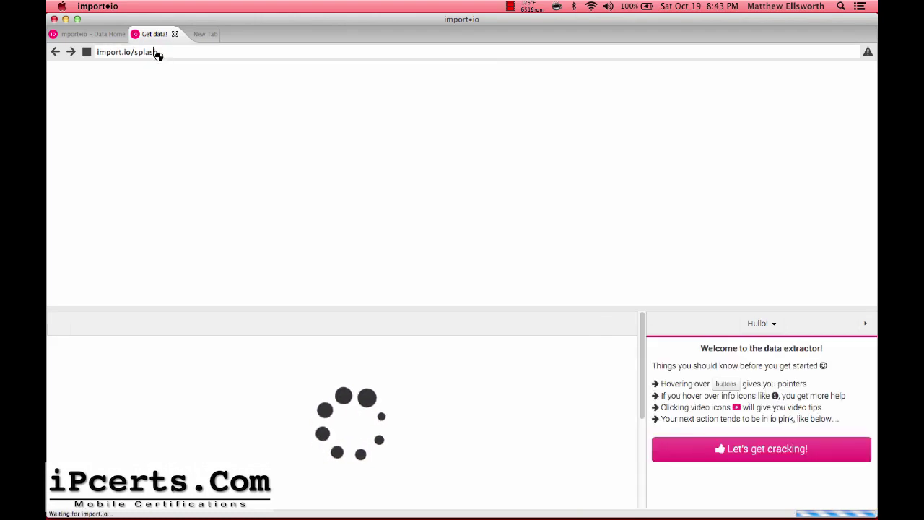
# Step: Load uber.com in the data extractor's browser
pyautogui.click(155, 53)
pyautogui.write('ub')
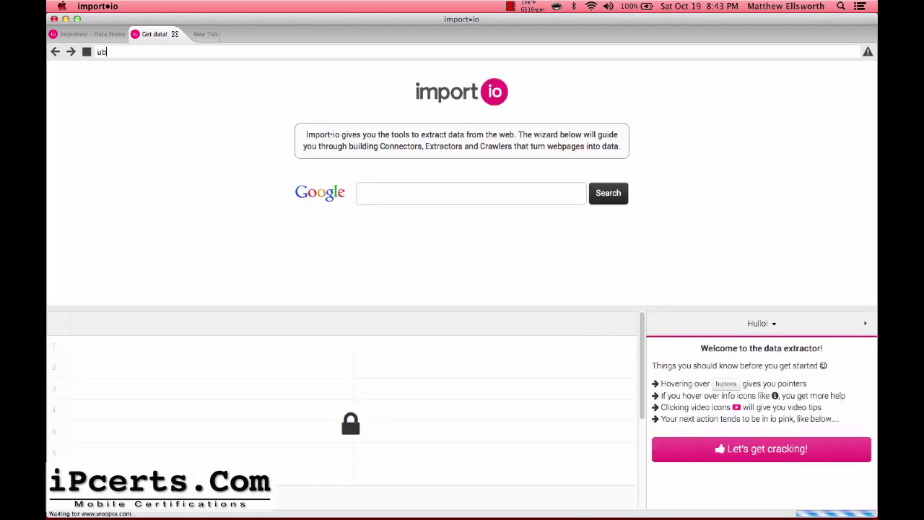
pyautogui.write('er.com')
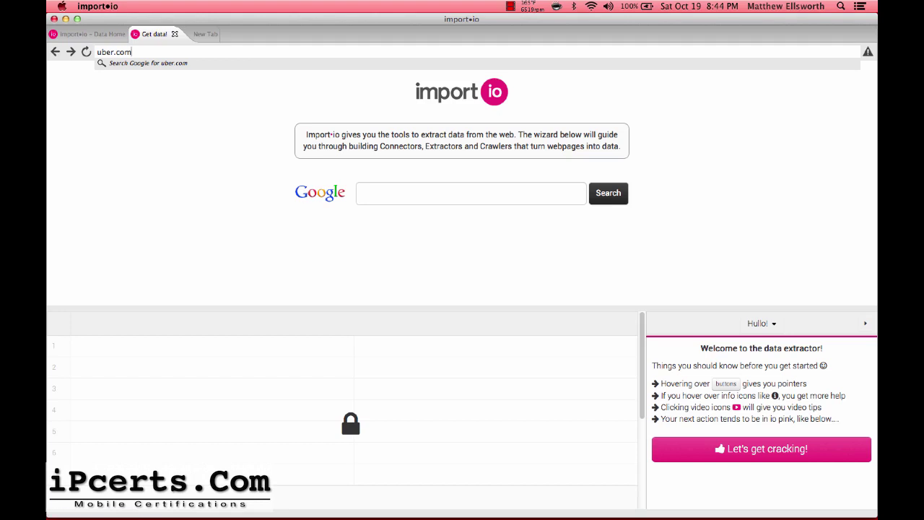
pyautogui.press('Return')
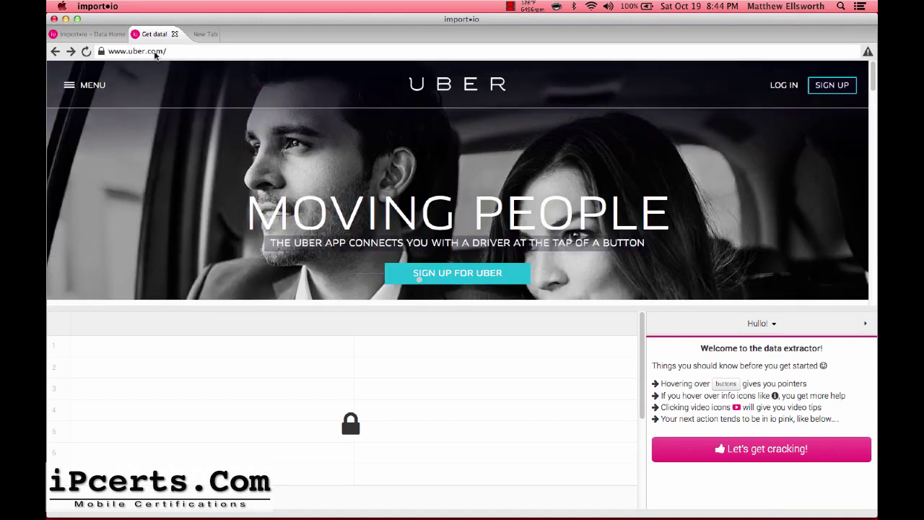
# Step: Open Uber's Careers page from the links in the site footer
pyautogui.scroll(-3, 191, 152)
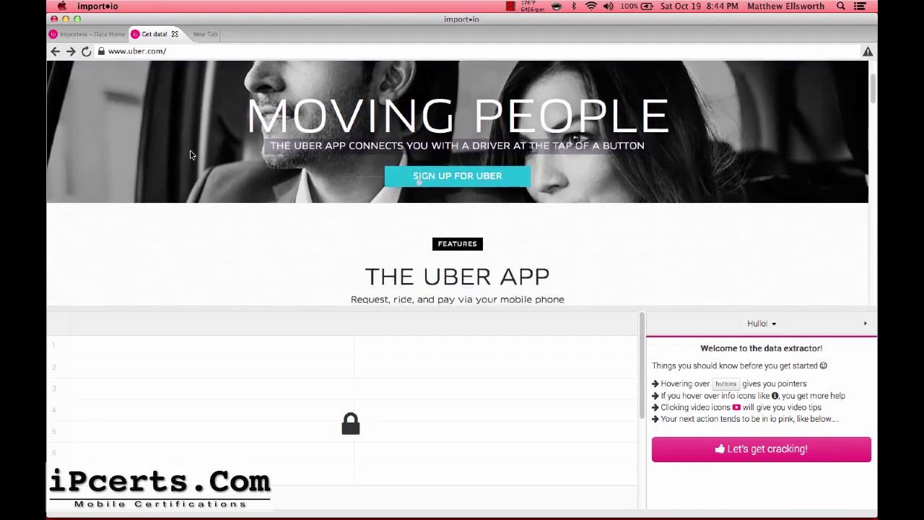
pyautogui.scroll(-15, 191, 154)
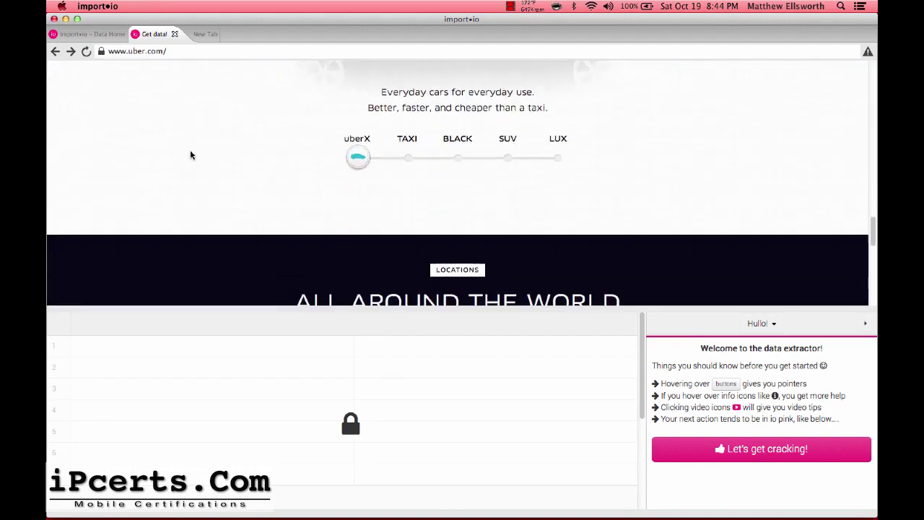
pyautogui.scroll(-10, 191, 154)
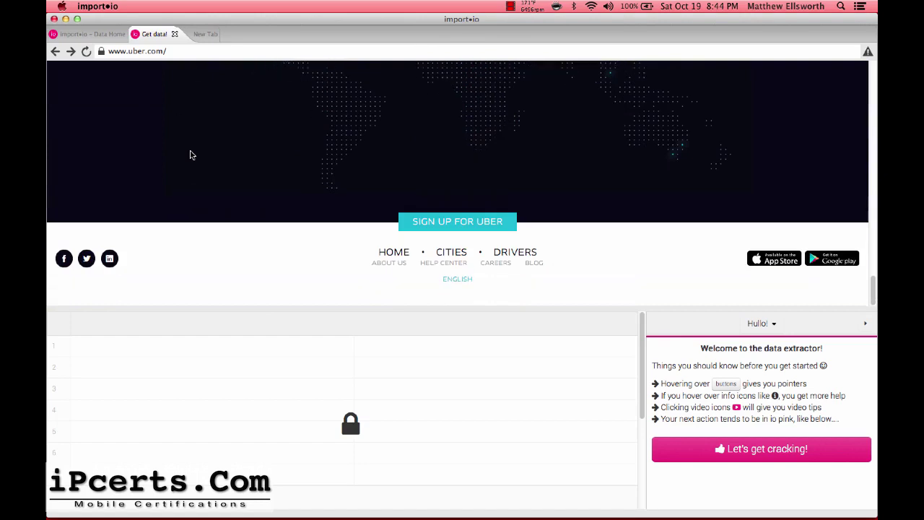
pyautogui.click(495, 266)
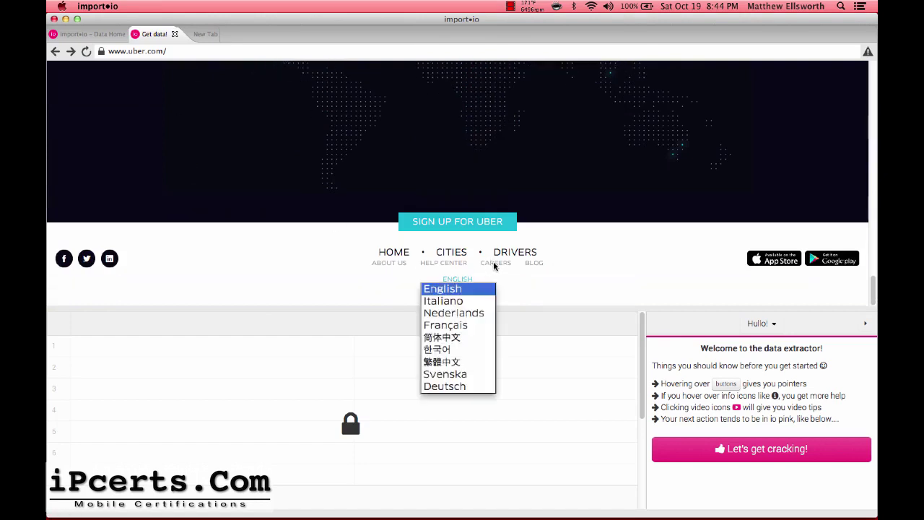
pyautogui.click(505, 266)
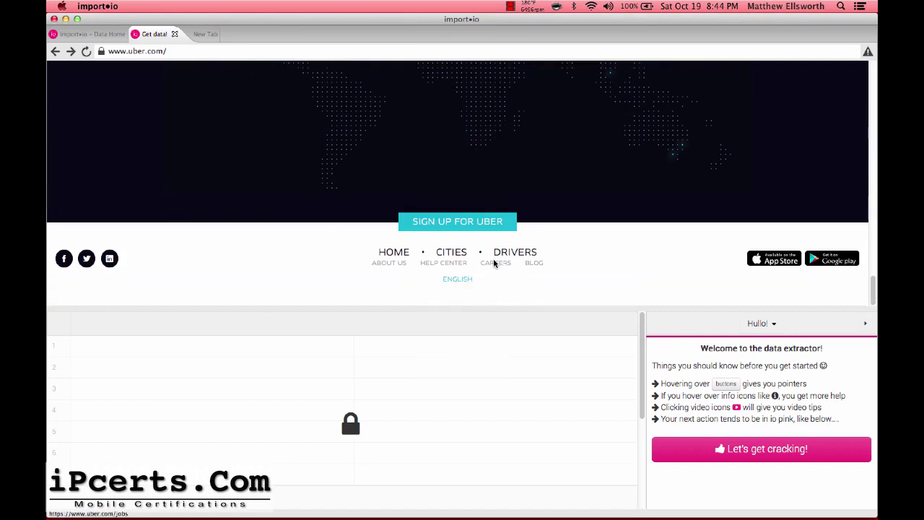
pyautogui.click(496, 263)
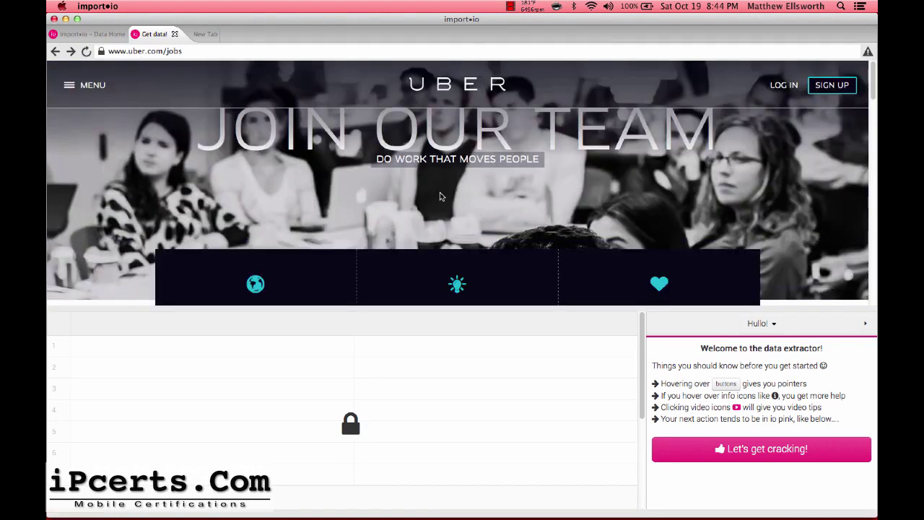
# Step: Open the job listings of the Business team from the careers page
pyautogui.scroll(-15, 192, 167)
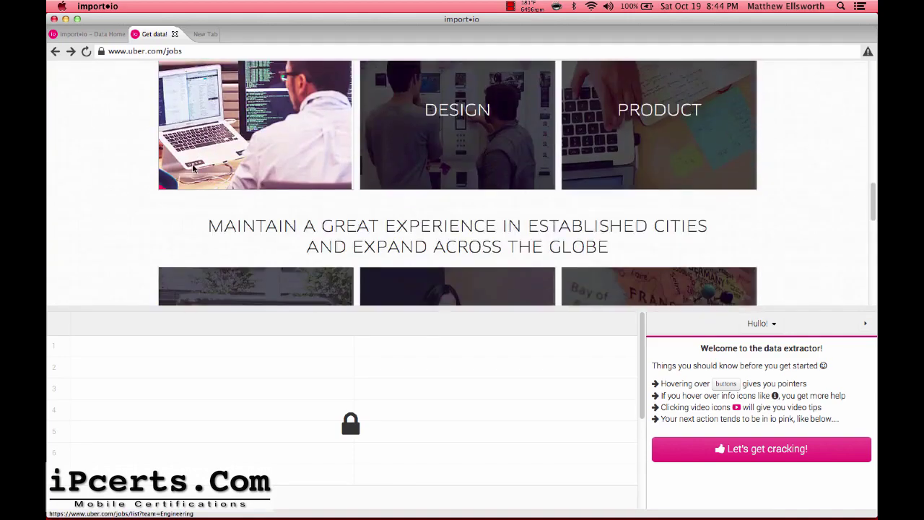
pyautogui.scroll(-5, 192, 168)
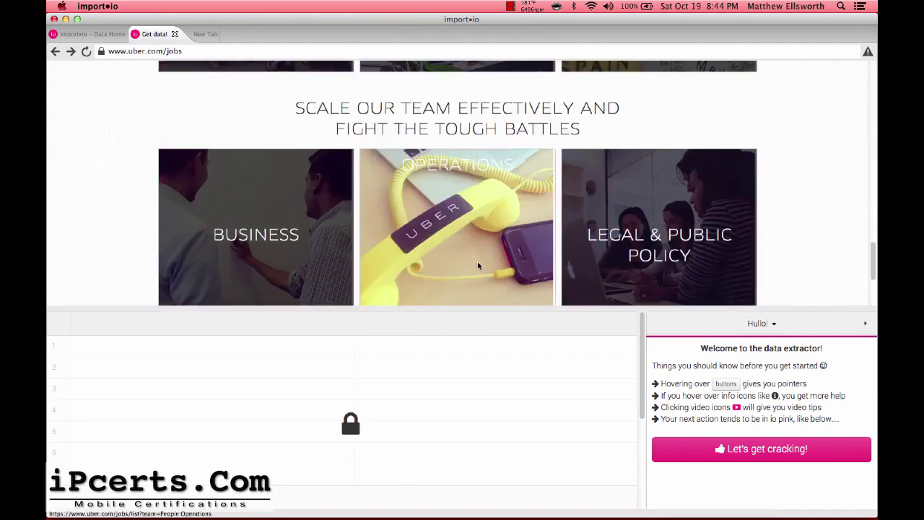
pyautogui.scroll(-3, 814, 142)
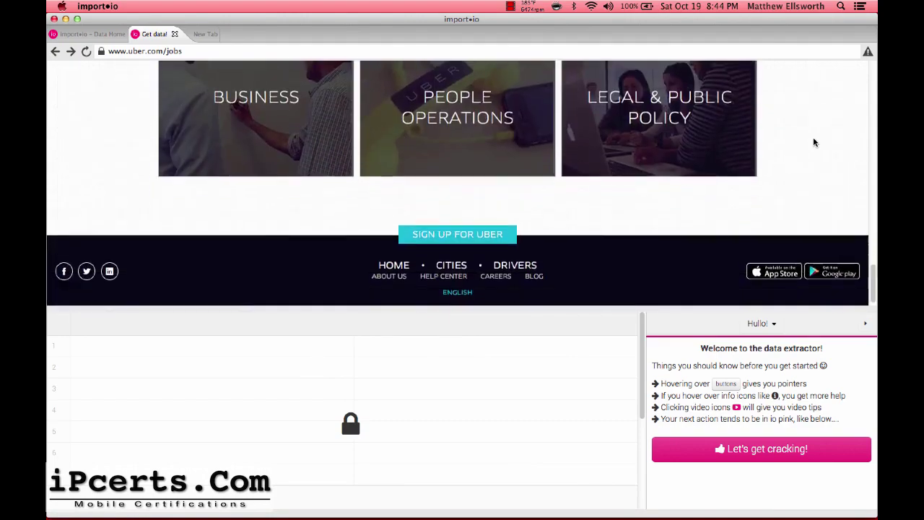
pyautogui.scroll(5, 814, 142)
pyautogui.scroll(-2, 582, 176)
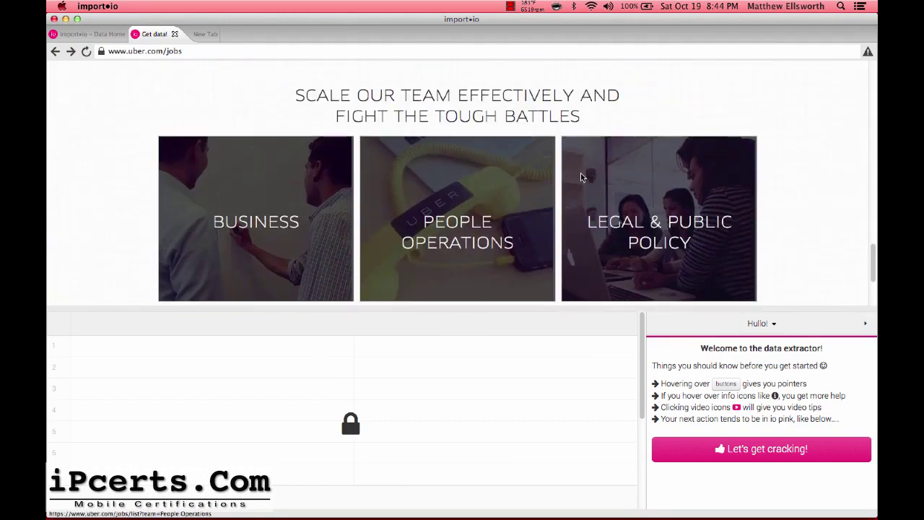
pyautogui.click(281, 206)
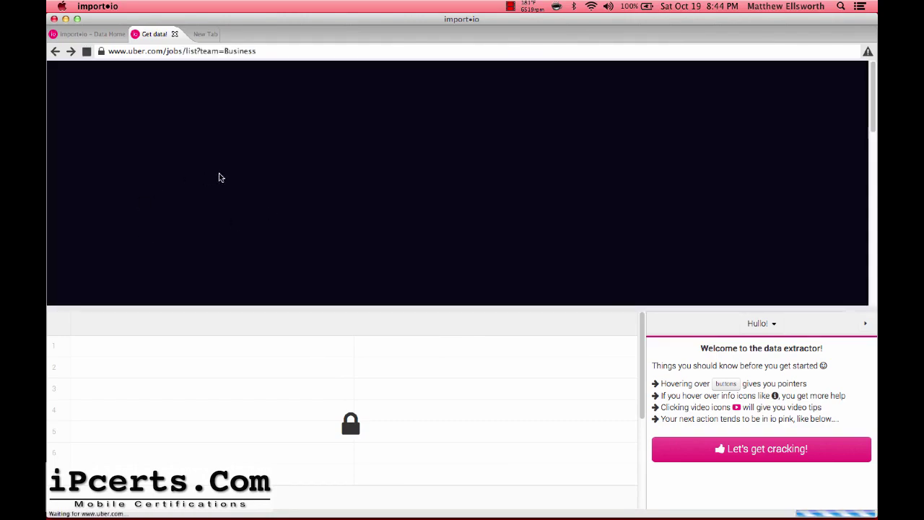
# Step: Set the career listings filter to All Departments and run the job search
pyautogui.scroll(-10, 794, 183)
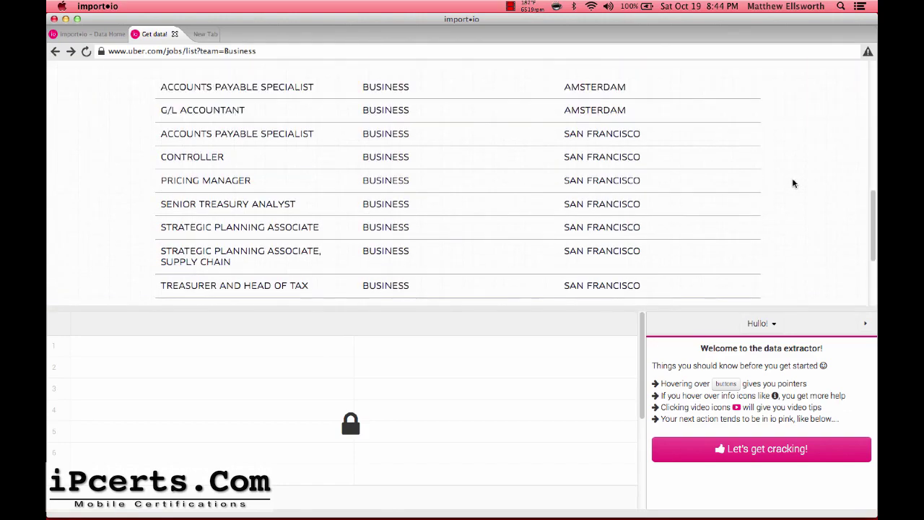
pyautogui.scroll(4, 793, 184)
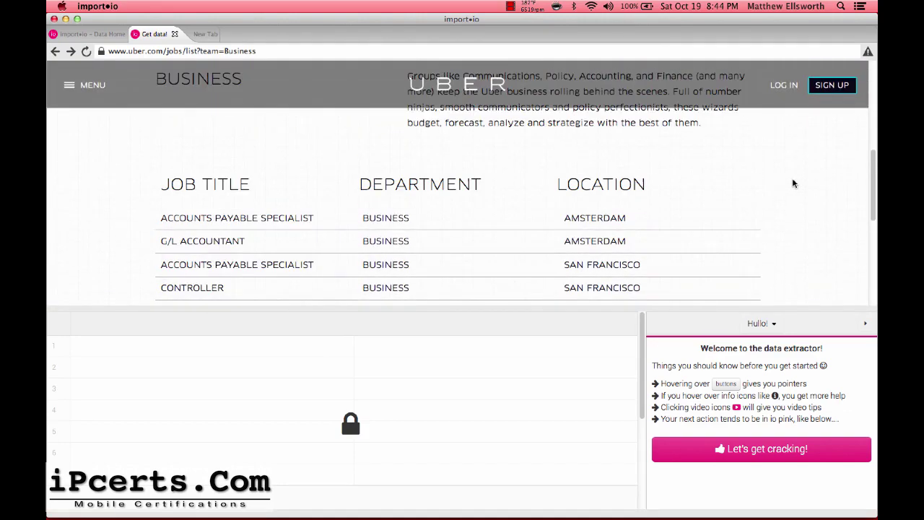
pyautogui.scroll(-2, 793, 184)
pyautogui.scroll(1, 793, 183)
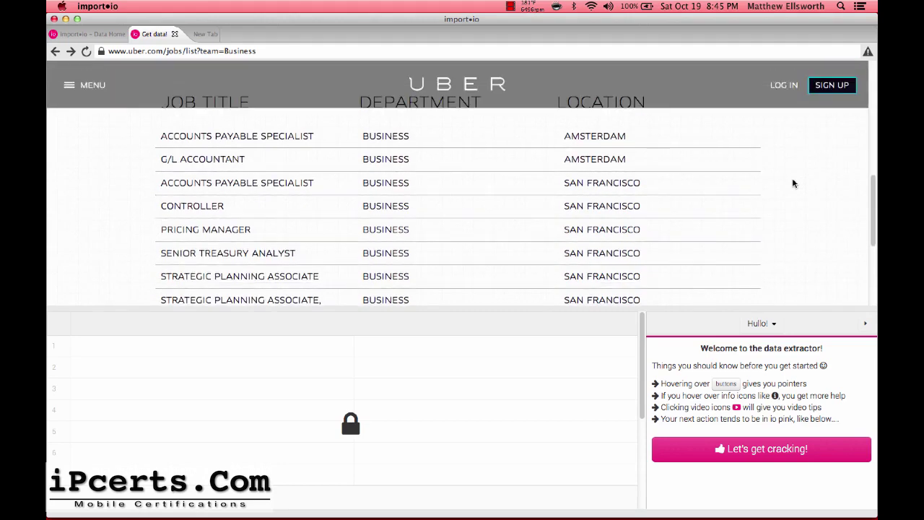
pyautogui.scroll(8, 793, 183)
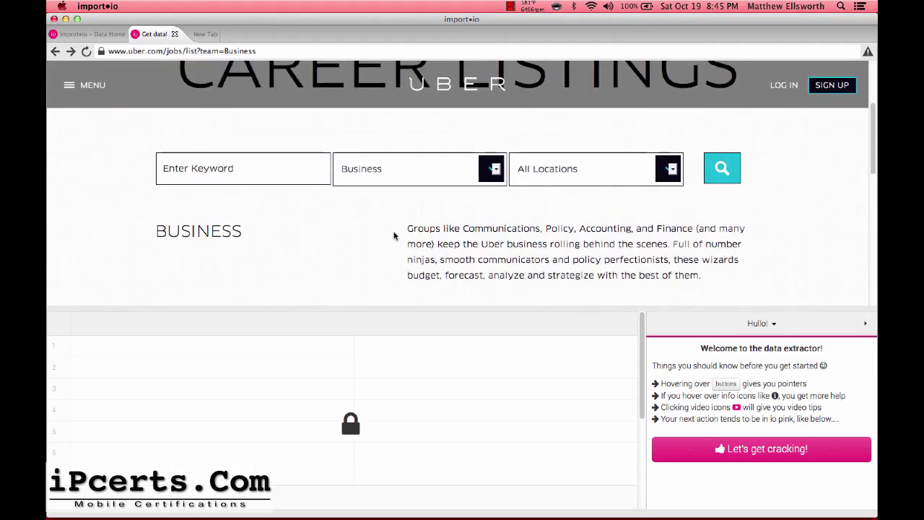
pyautogui.click(496, 172)
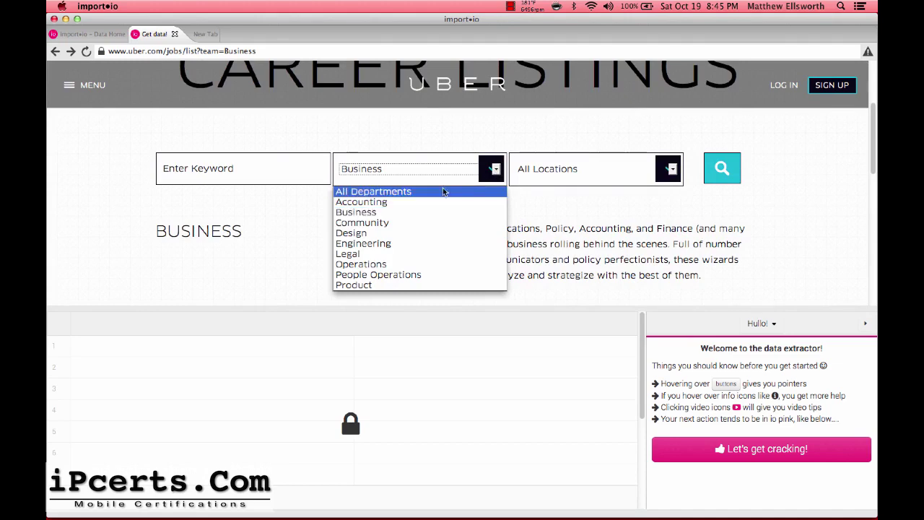
pyautogui.click(391, 192)
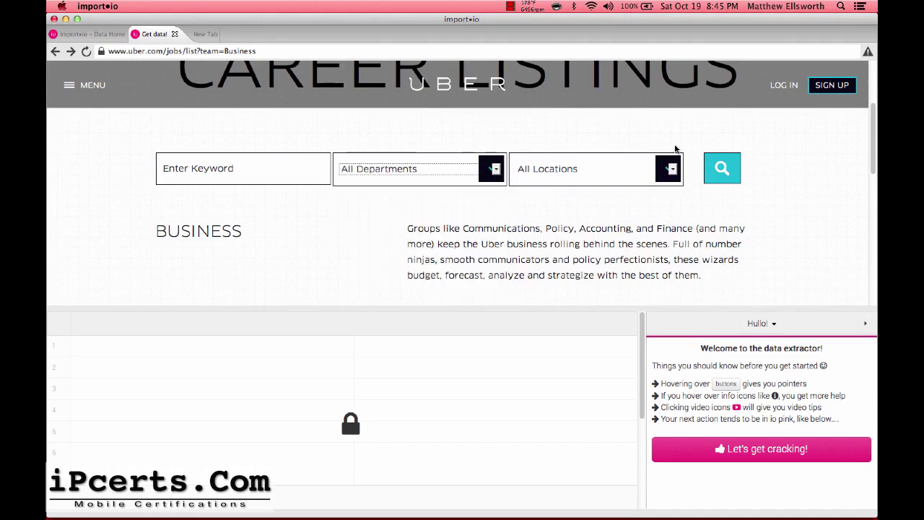
pyautogui.click(717, 171)
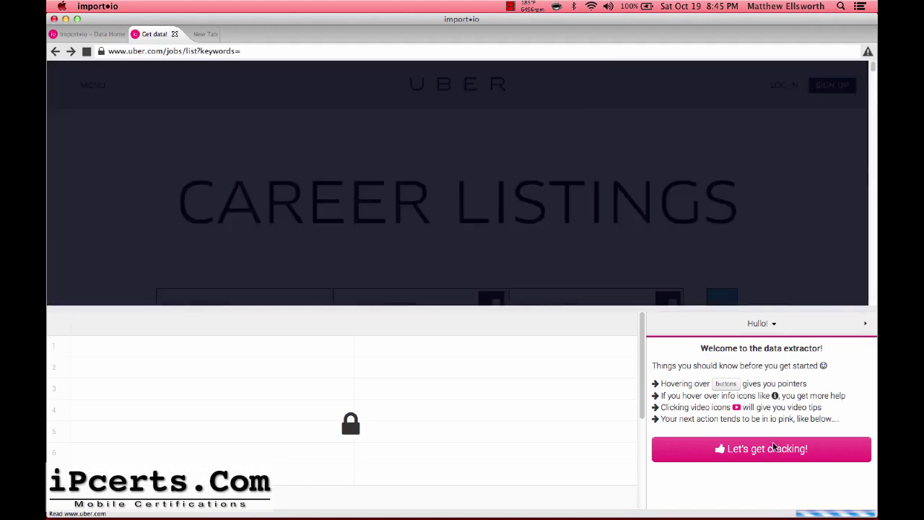
# Step: Start a table-type extraction on this career listings page and choose multiple results per page
pyautogui.scroll(-10, 738, 171)
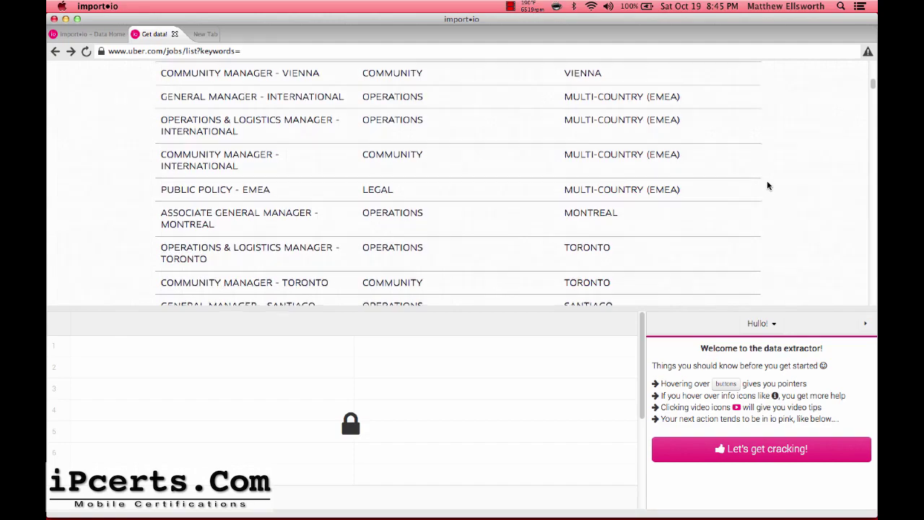
pyautogui.scroll(-9, 768, 185)
pyautogui.scroll(9, 768, 185)
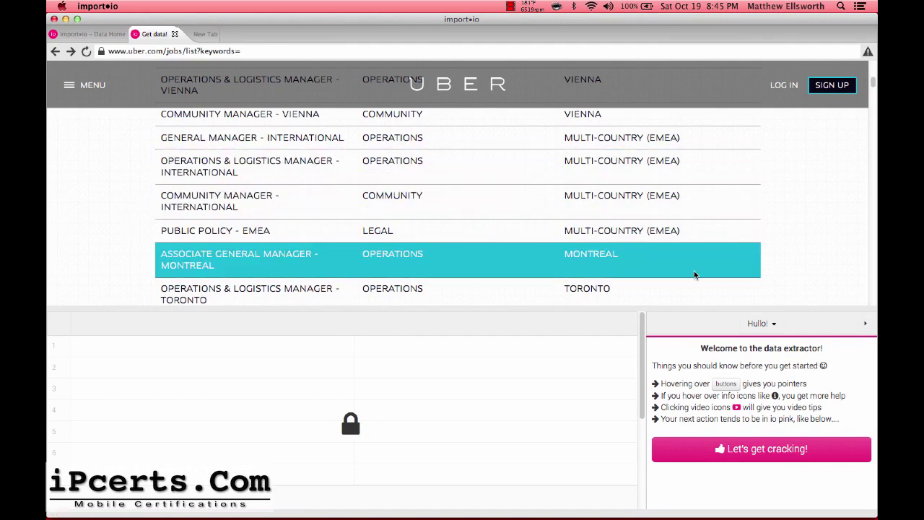
pyautogui.scroll(6, 800, 247)
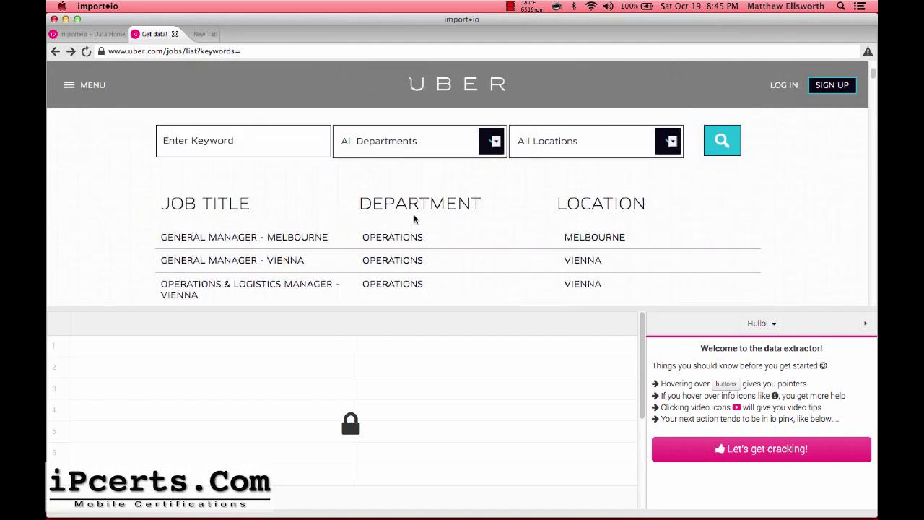
pyautogui.click(766, 450)
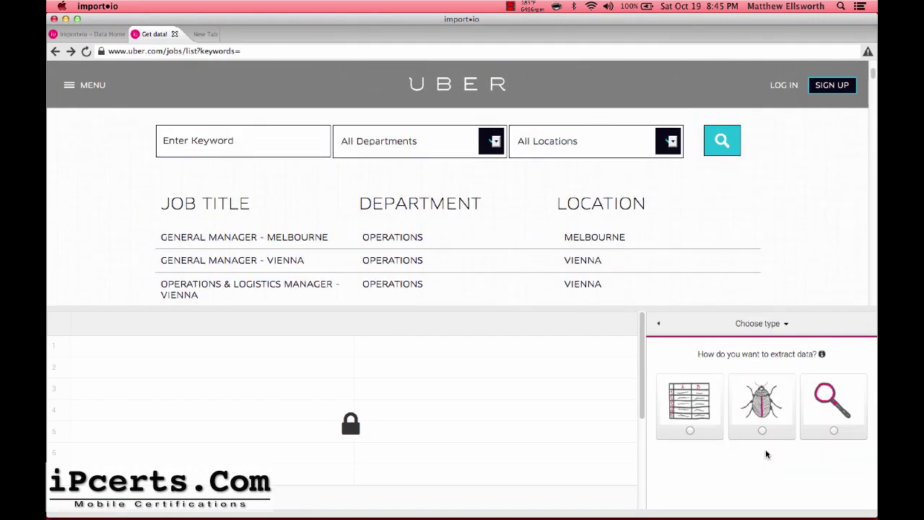
pyautogui.click(690, 413)
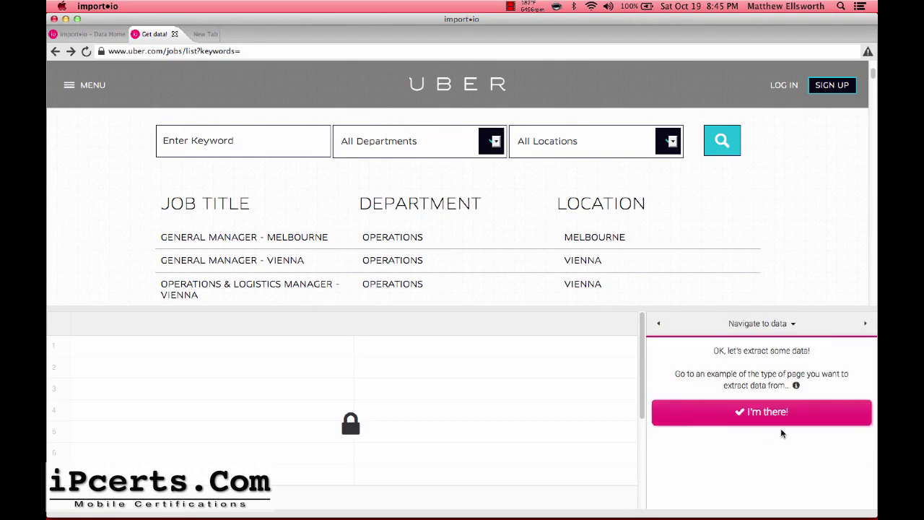
pyautogui.click(723, 411)
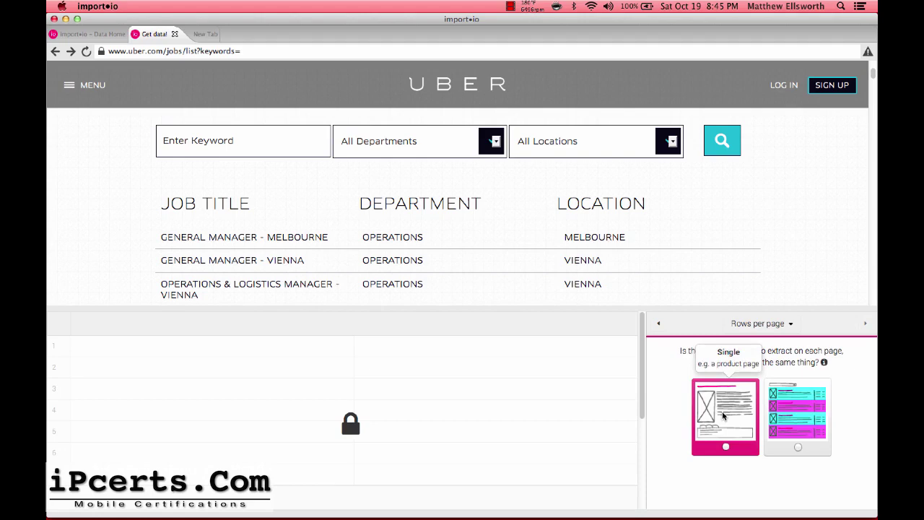
pyautogui.click(780, 415)
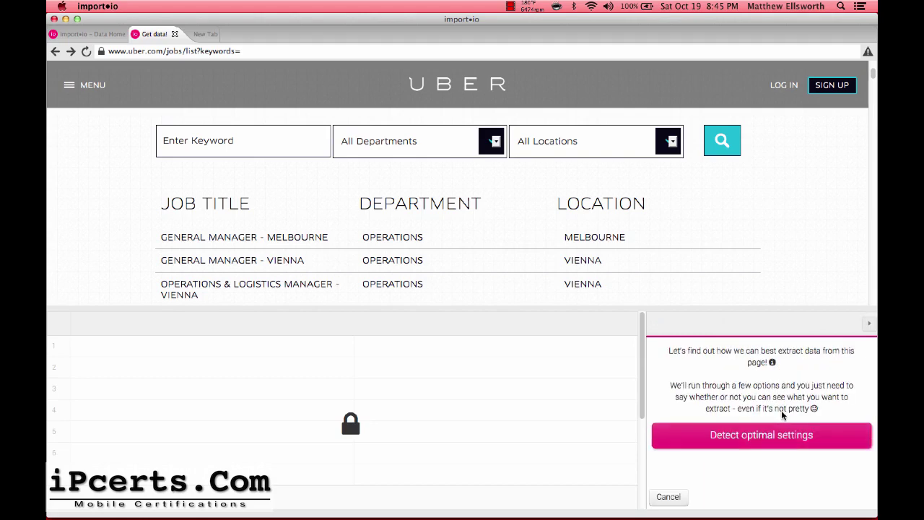
# Step: Detect the optimal extraction settings and confirm that the job listing data is still in the browser
pyautogui.click(744, 436)
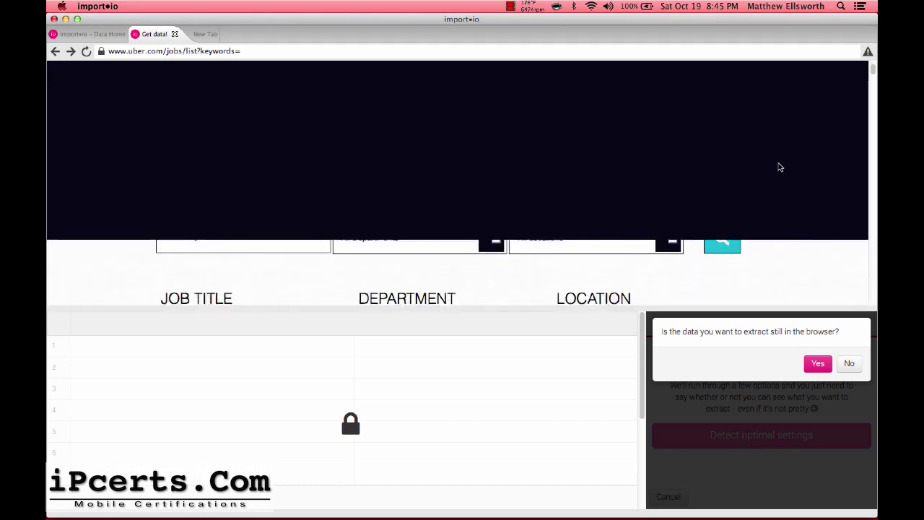
pyautogui.scroll(-5, 779, 167)
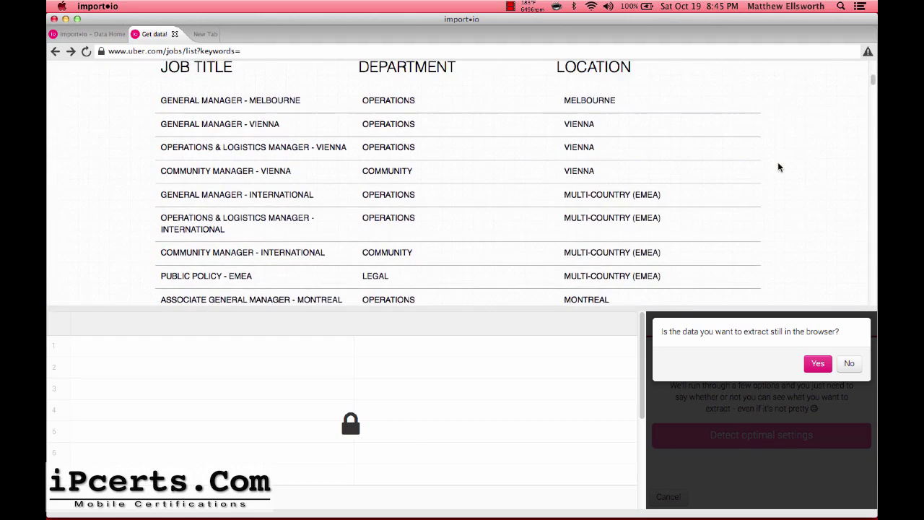
pyautogui.scroll(1, 780, 167)
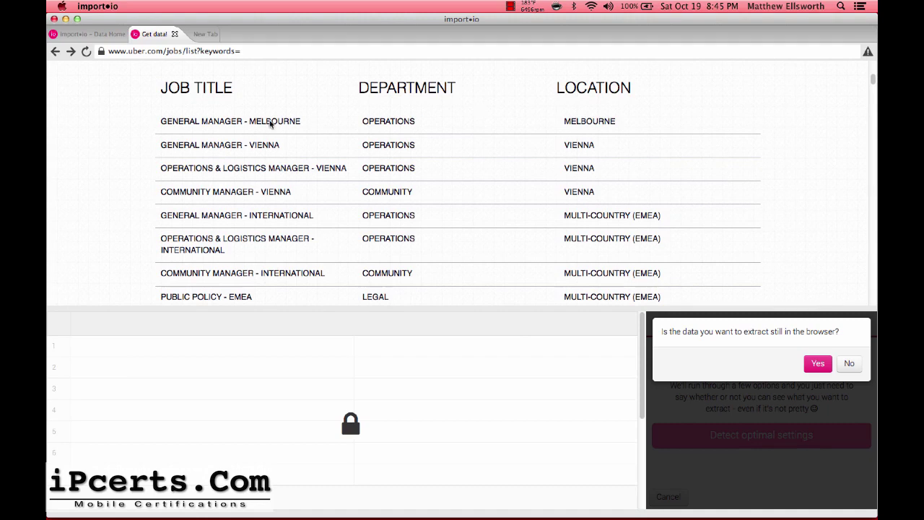
pyautogui.click(819, 364)
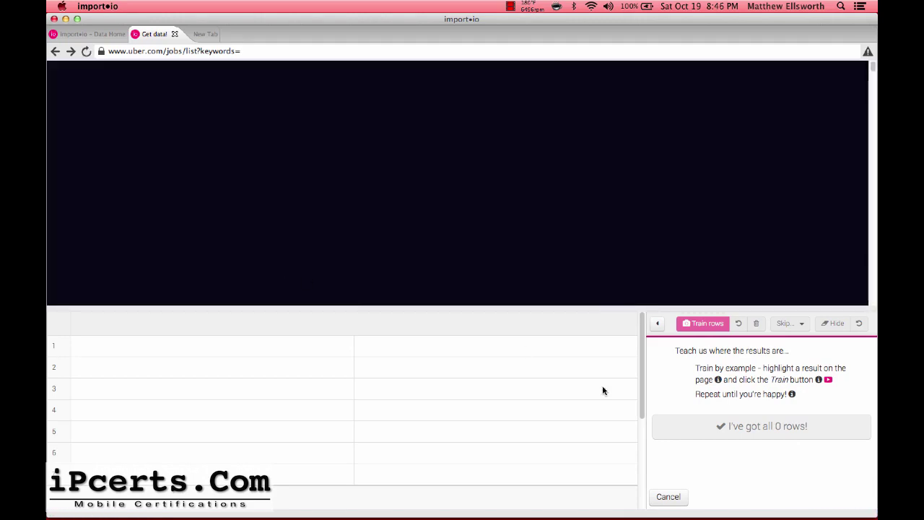
# Step: Train the result rows using the General Manager - Melbourne and General Manager - Vienna listings as examples
pyautogui.scroll(-5, 564, 210)
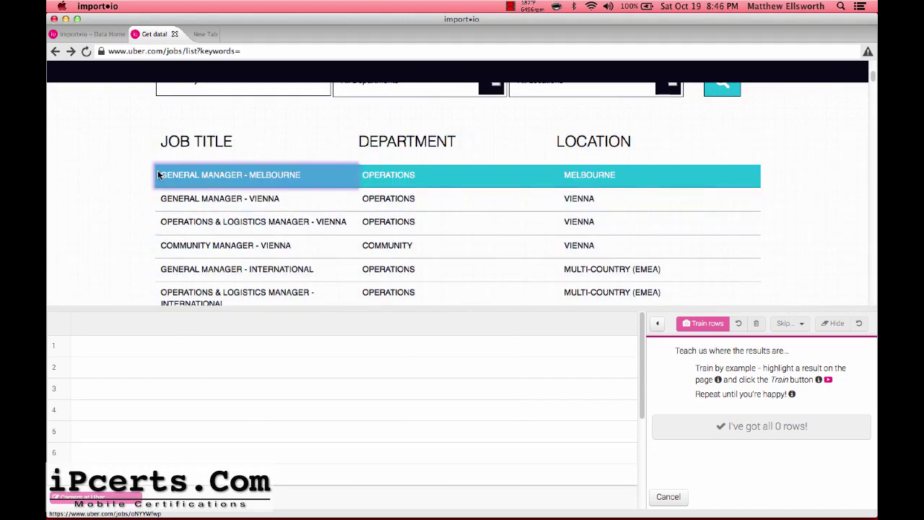
pyautogui.tripleClick(158, 174)
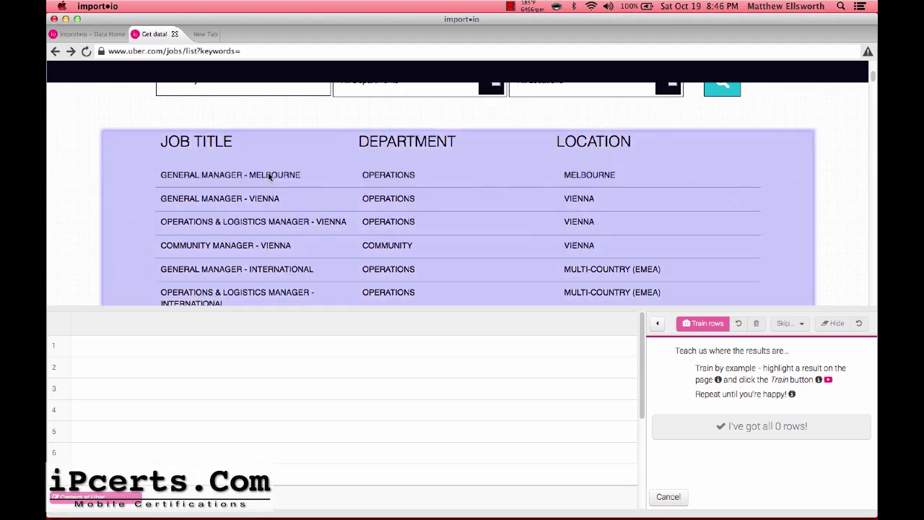
pyautogui.moveTo(160, 176); pyautogui.dragTo(628, 182)
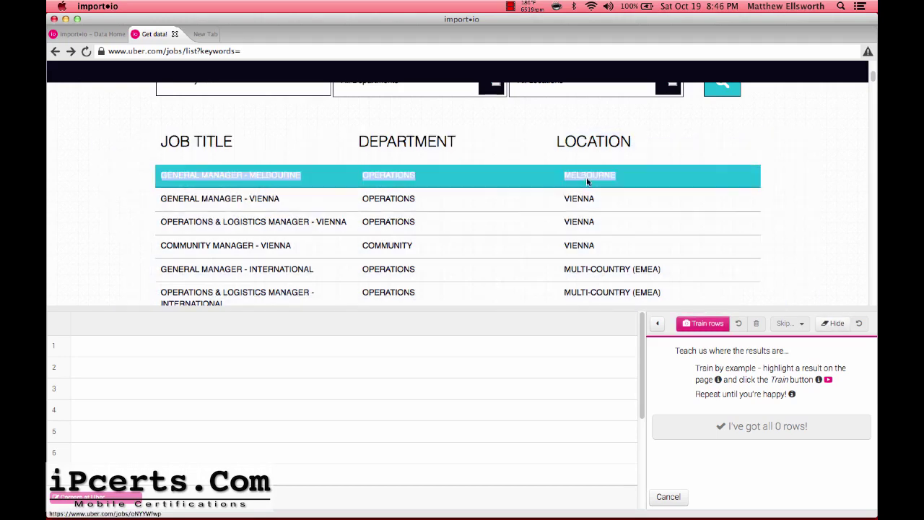
pyautogui.click(712, 324)
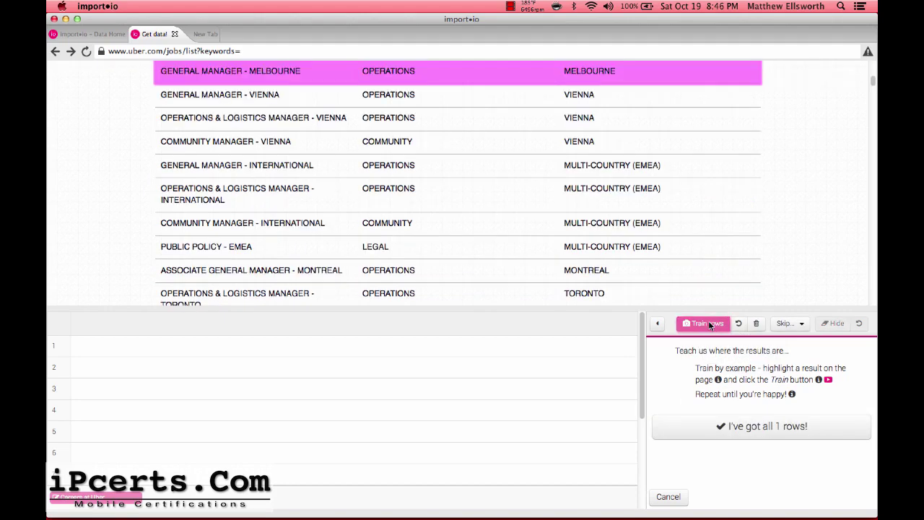
pyautogui.moveTo(161, 95); pyautogui.dragTo(593, 99)
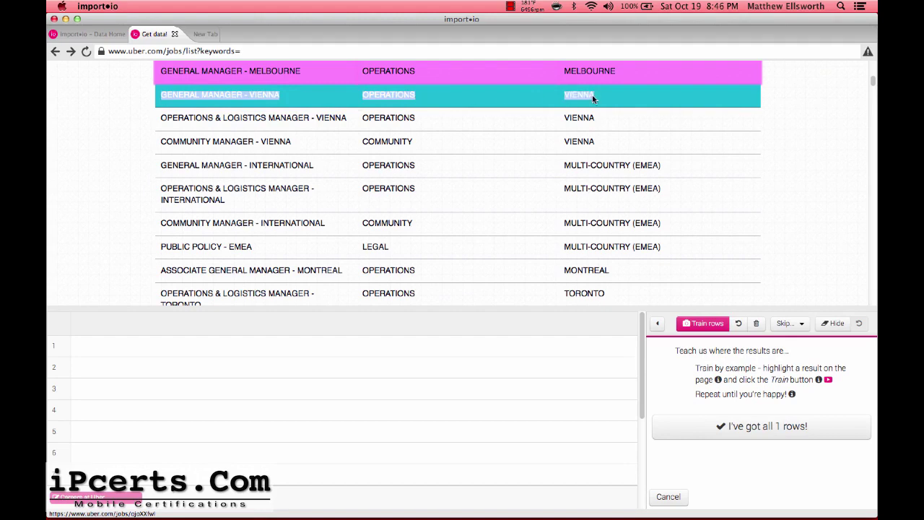
pyautogui.click(709, 325)
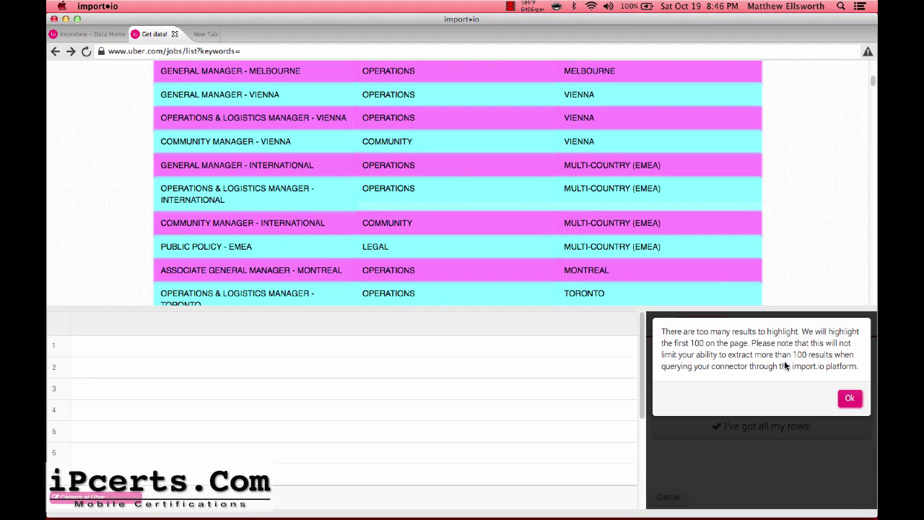
# Step: Check the highlighted job rows down the page, dismiss the highlighting notice and confirm that all rows are captured
pyautogui.scroll(-5, 815, 193)
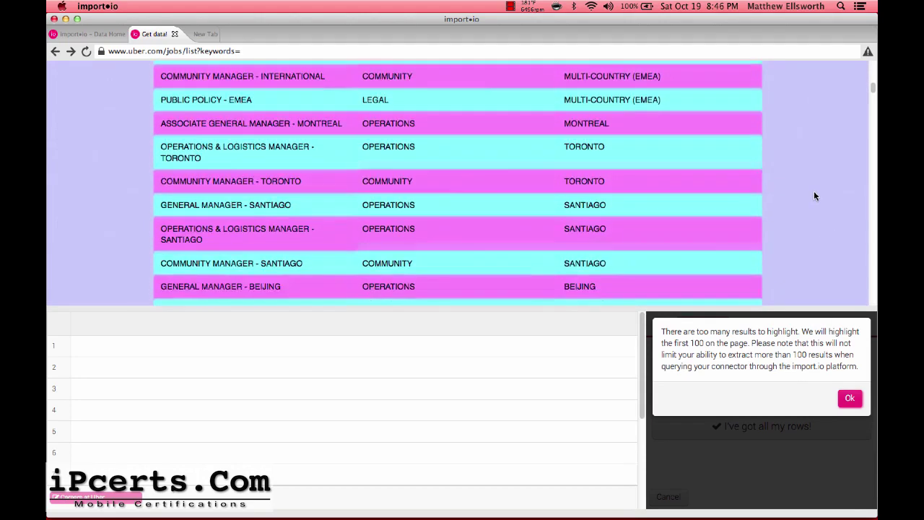
pyautogui.scroll(-10, 814, 195)
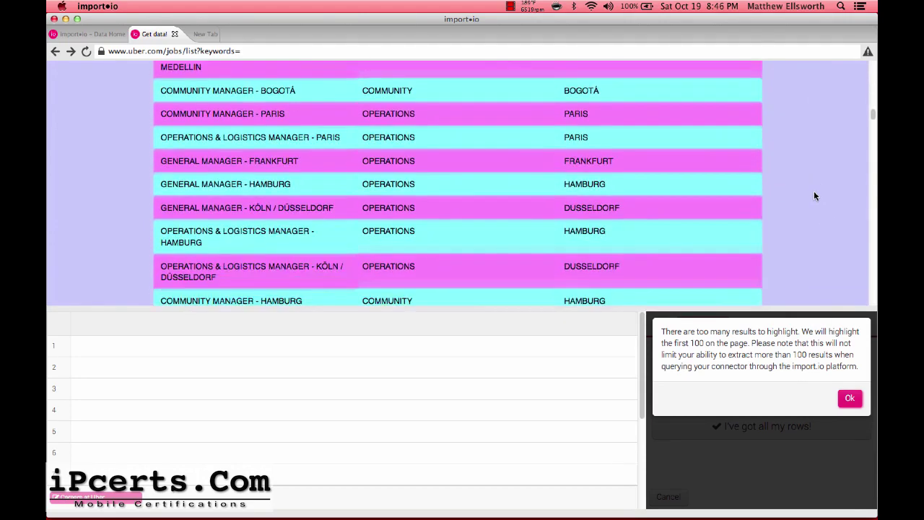
pyautogui.scroll(-10, 814, 196)
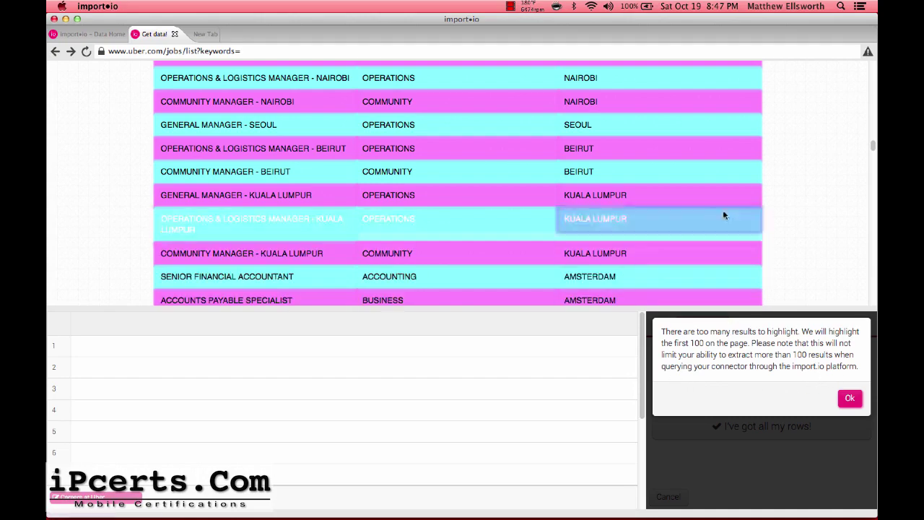
pyautogui.scroll(-5, 680, 191)
pyautogui.scroll(-15, 680, 191)
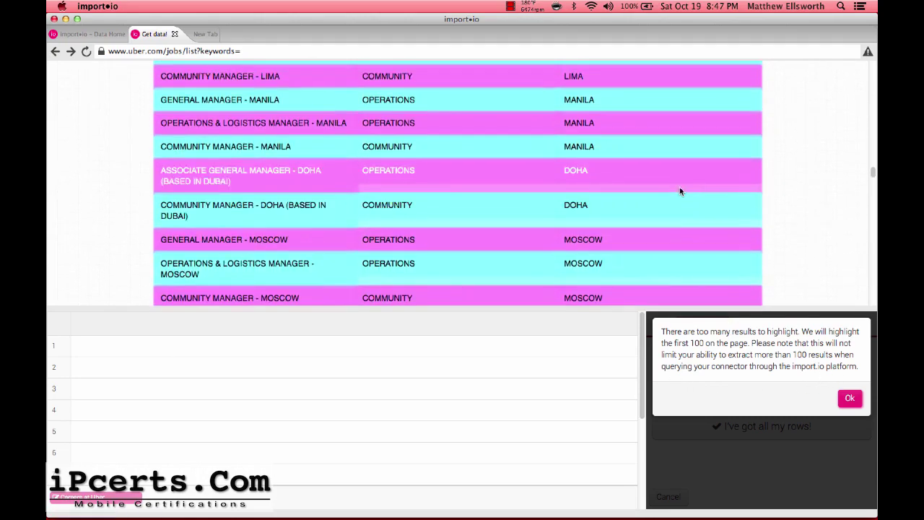
pyautogui.moveTo(871, 127); pyautogui.dragTo(870, 67)
pyautogui.scroll(-5, 870, 98)
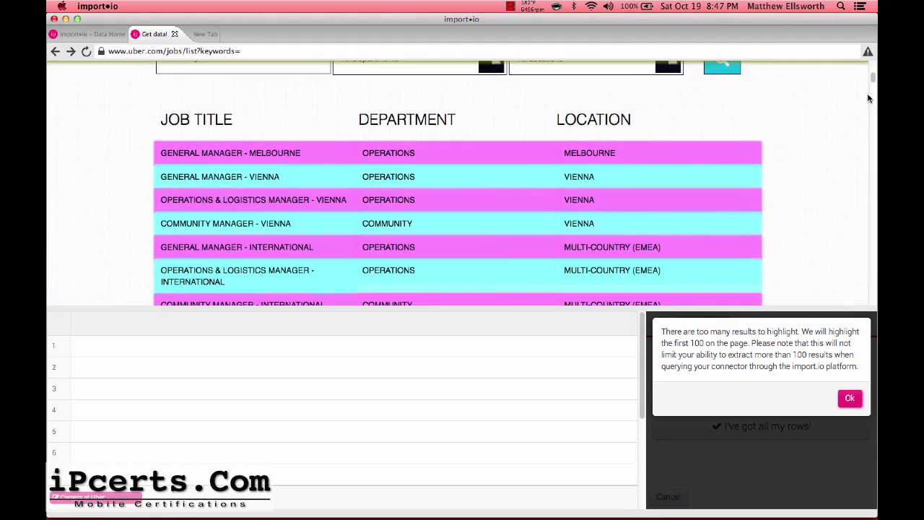
pyautogui.click(850, 400)
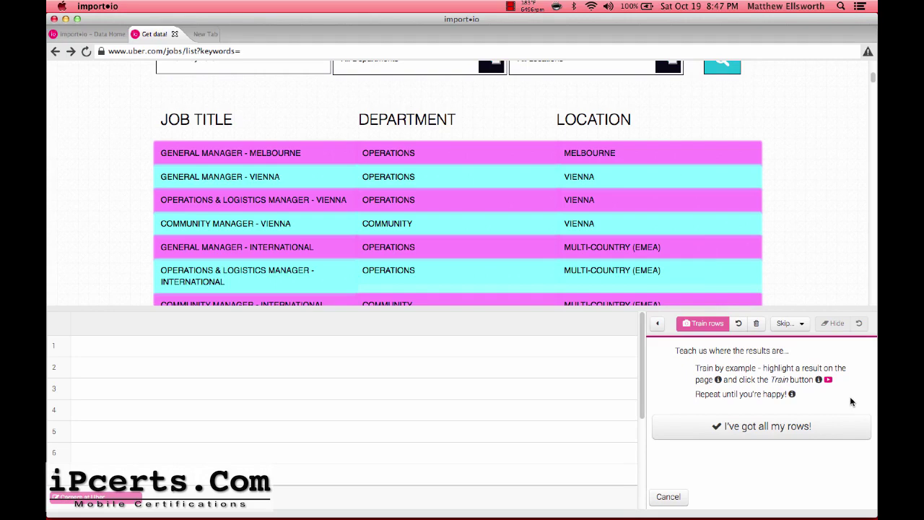
pyautogui.click(724, 431)
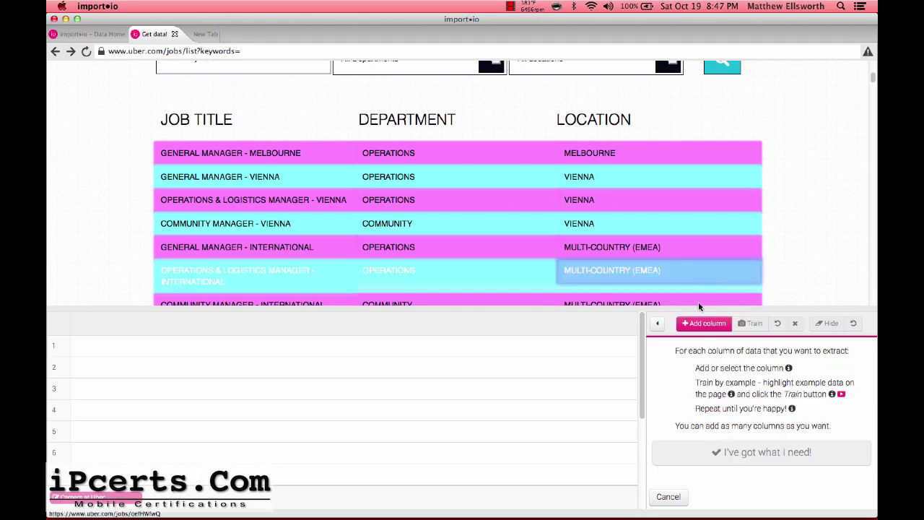
# Step: Add a text column named job_title and train it with the General Manager - Melbourne title
pyautogui.click(689, 324)
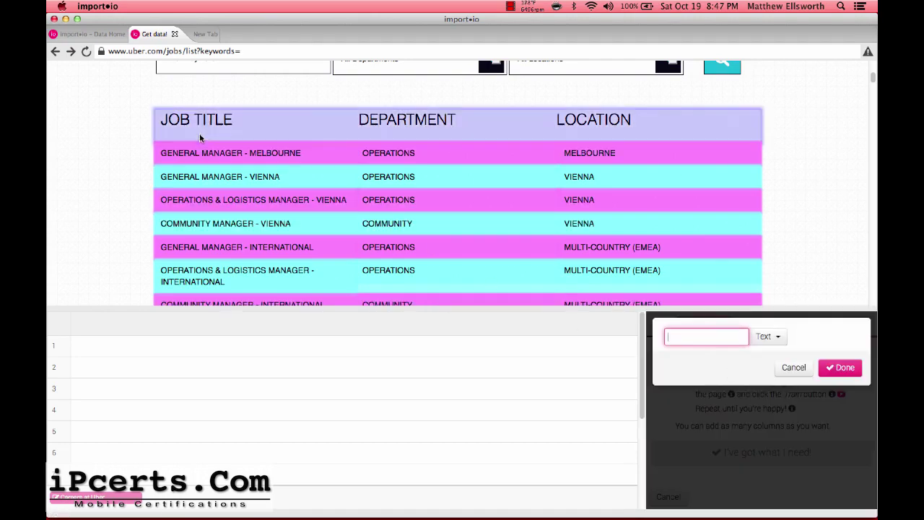
pyautogui.write('job_title')
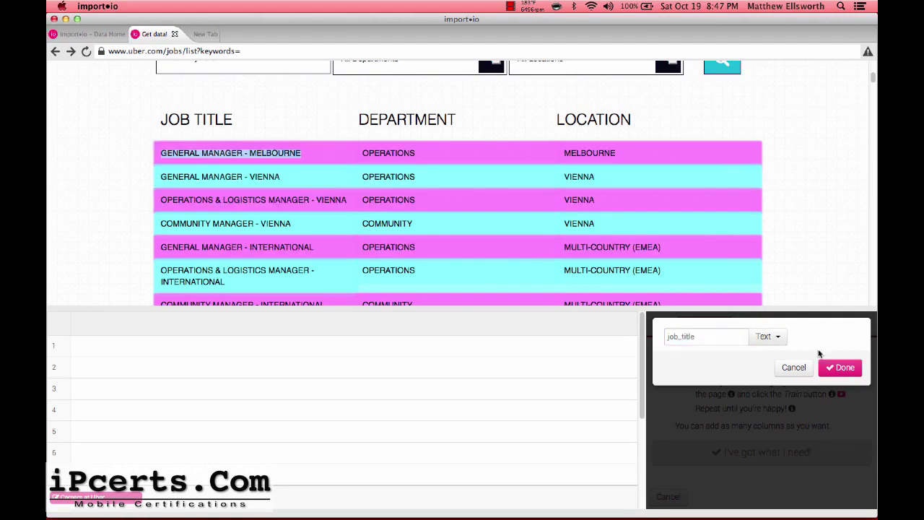
pyautogui.click(849, 371)
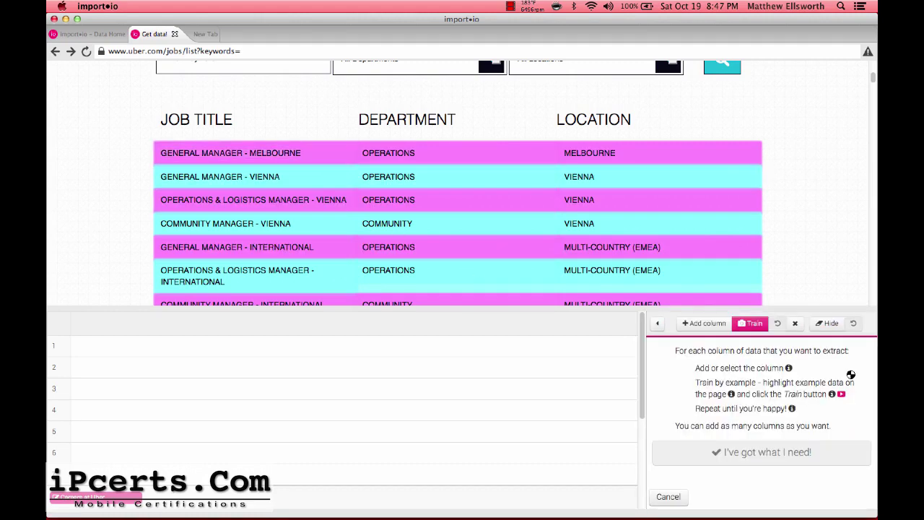
pyautogui.click(750, 324)
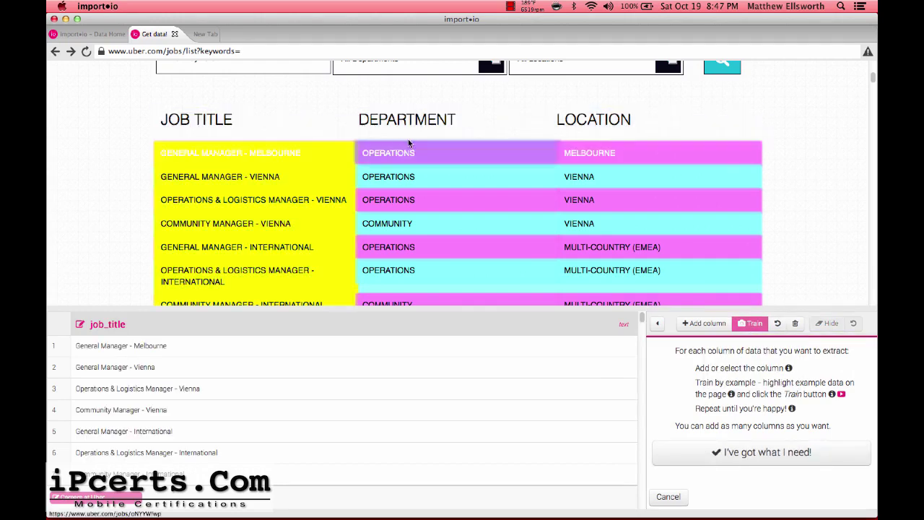
# Step: Add a text column named department and train it with the first listing's Operations entry
pyautogui.click(704, 323)
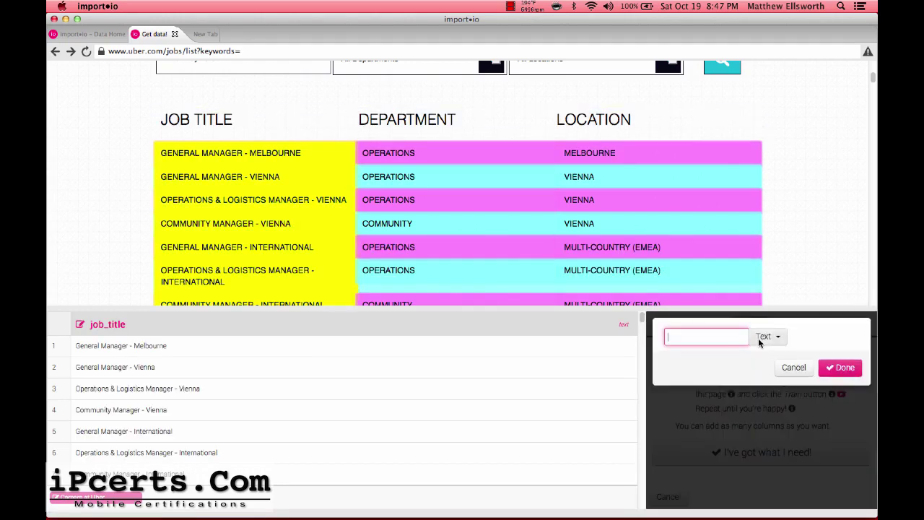
pyautogui.write('department')
pyautogui.click(392, 153)
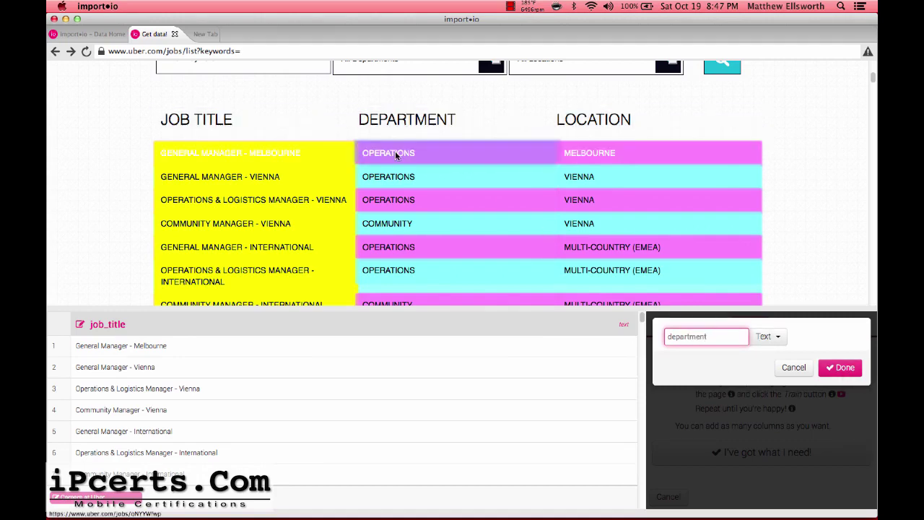
pyautogui.click(851, 372)
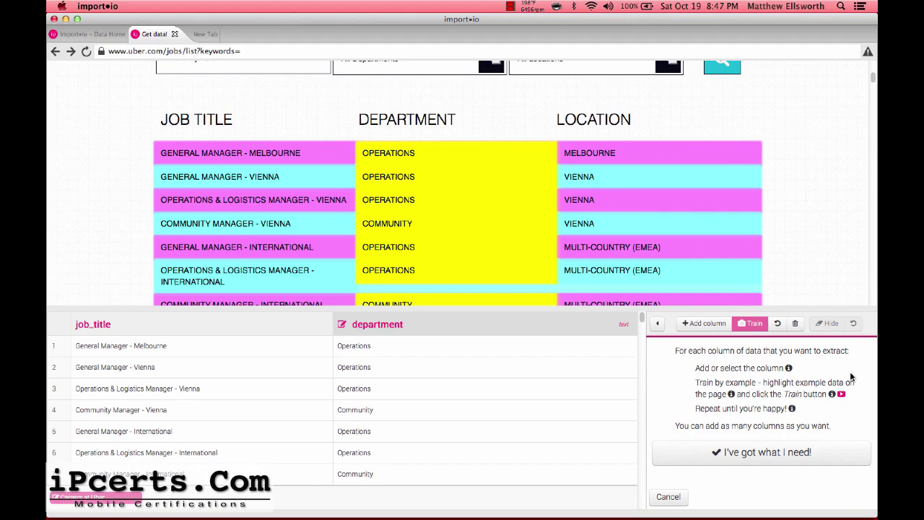
# Step: Add a text column named location and train it with the first listing's Melbourne entry
pyautogui.click(706, 324)
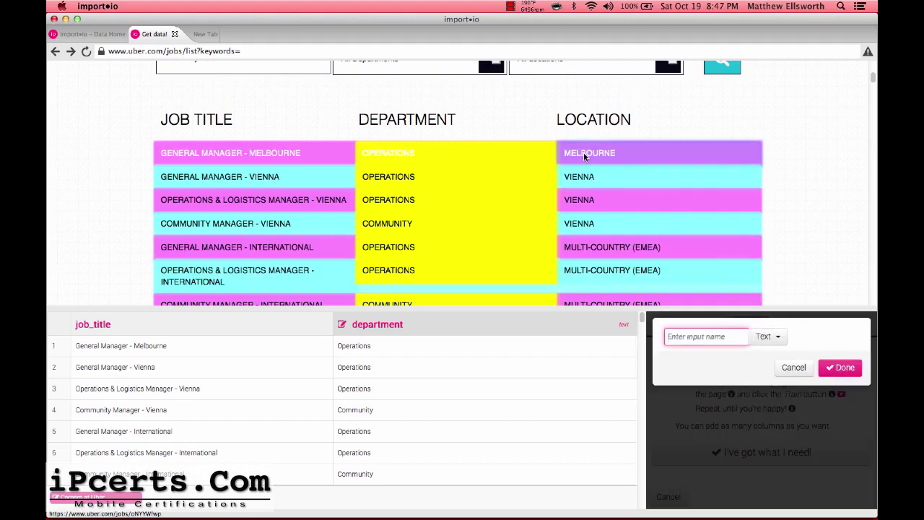
pyautogui.click(704, 337)
pyautogui.write('l')
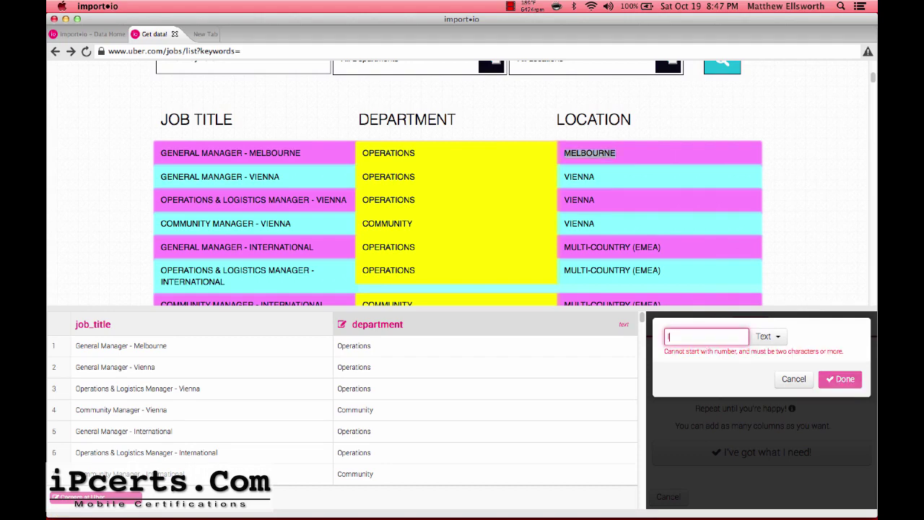
pyautogui.write('ocation')
pyautogui.press('Return')
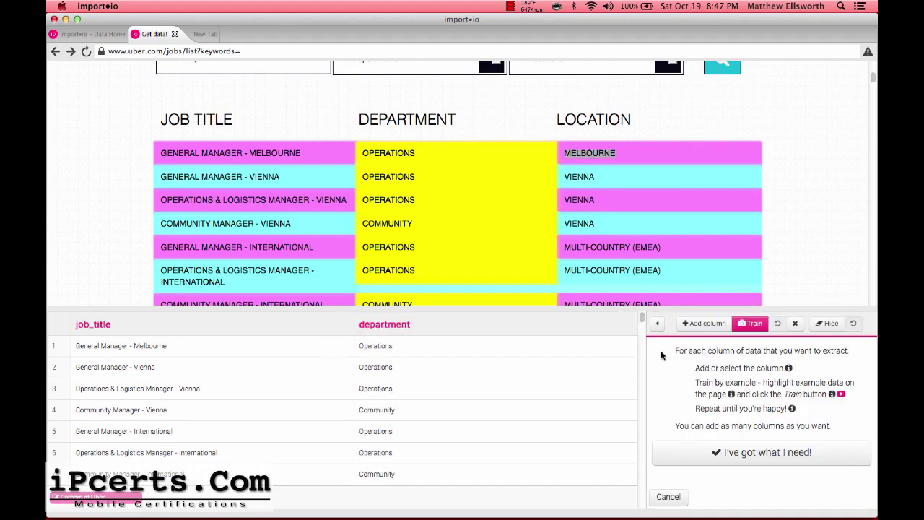
pyautogui.click(754, 331)
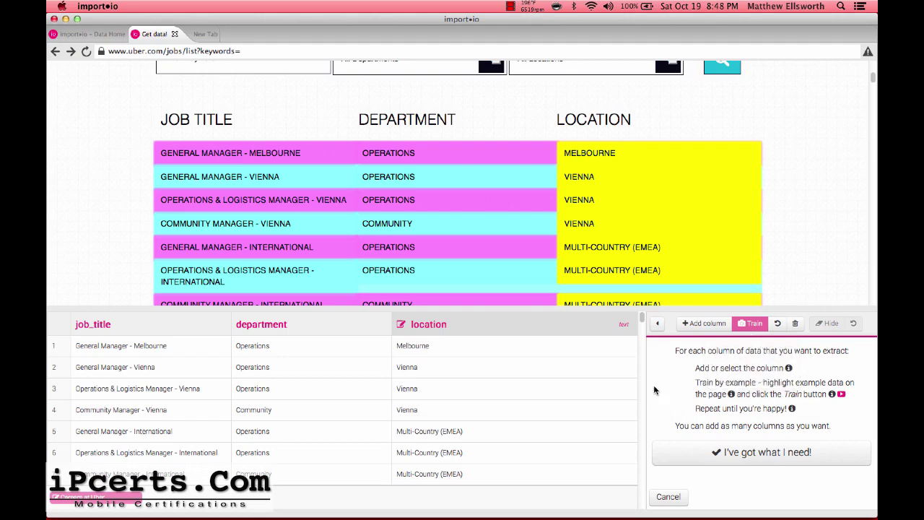
# Step: Confirm the three columns as complete and finish training with the Careers at Uber page only
pyautogui.click(715, 452)
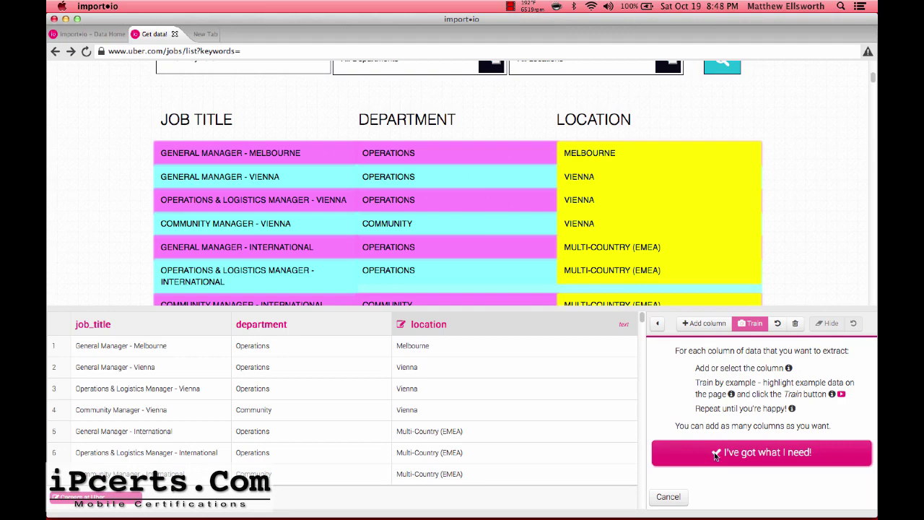
pyautogui.click(714, 452)
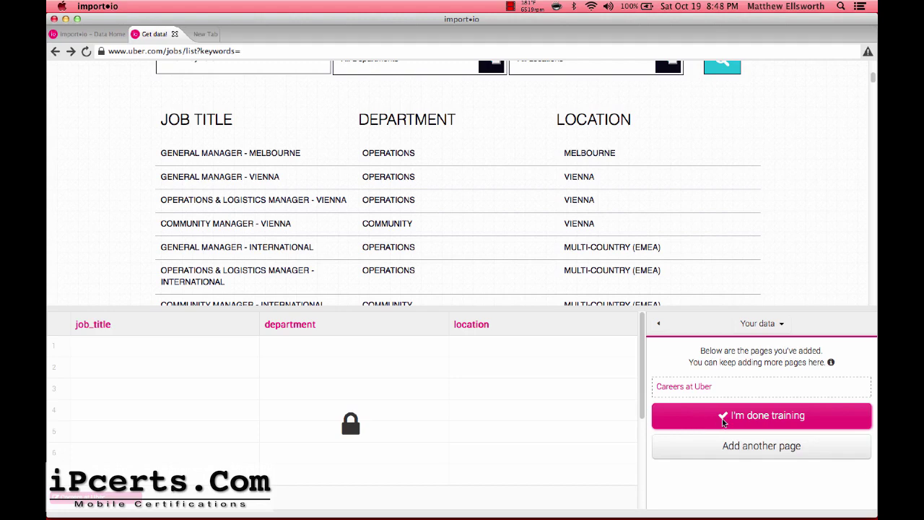
pyautogui.click(723, 419)
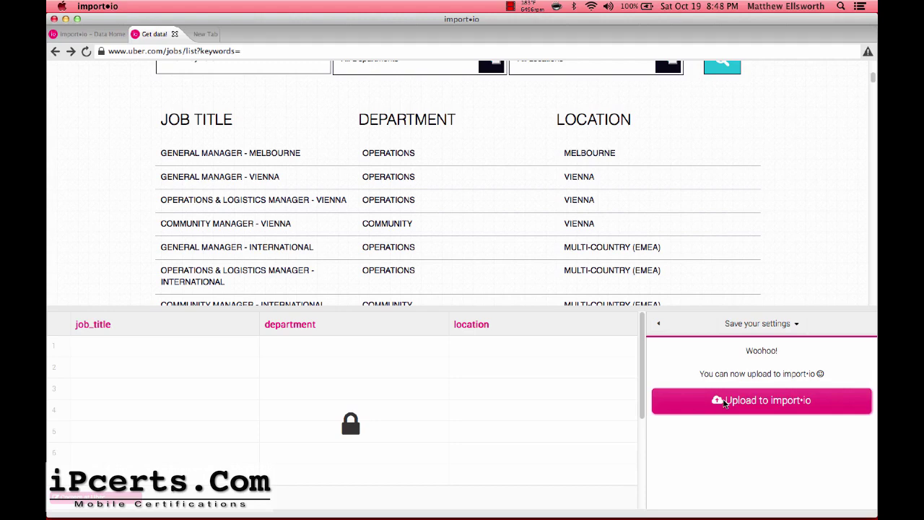
# Step: Upload the extractor to import.io under the name Uber Jobs
pyautogui.click(724, 402)
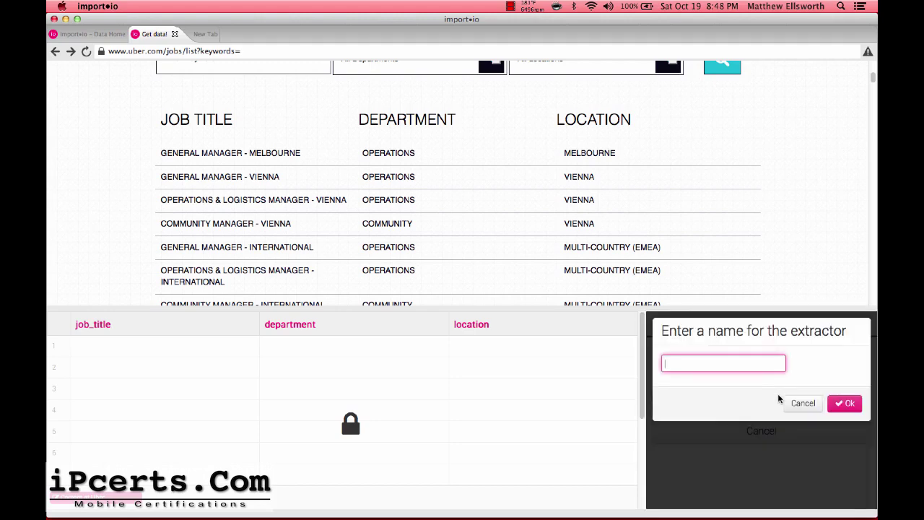
pyautogui.write('Uber Jobs')
pyautogui.press('Return')
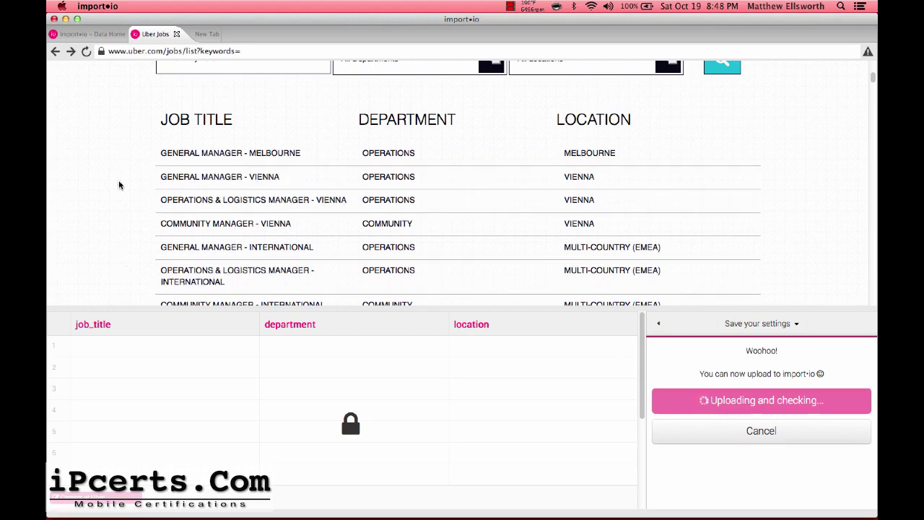
pyautogui.scroll(-1, 119, 185)
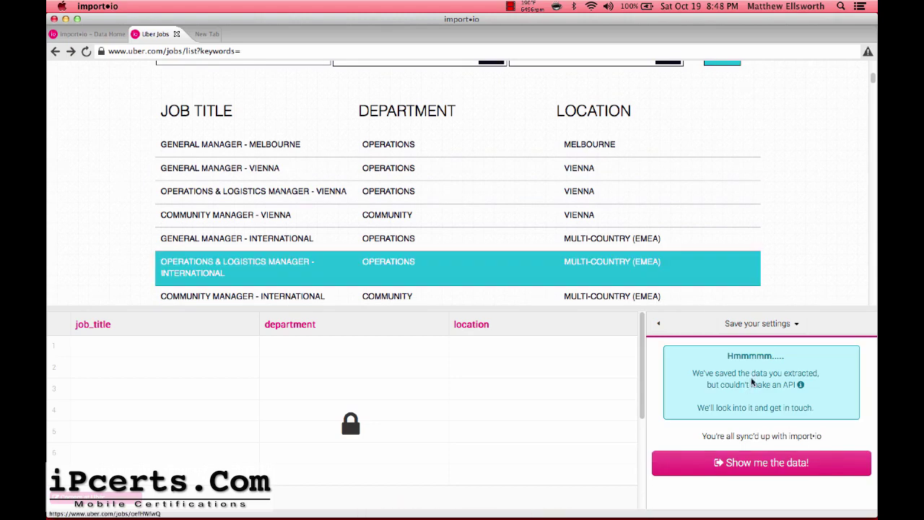
# Step: Show the extracted data, rename the data set to Uber Jobs and look through its rows
pyautogui.click(735, 465)
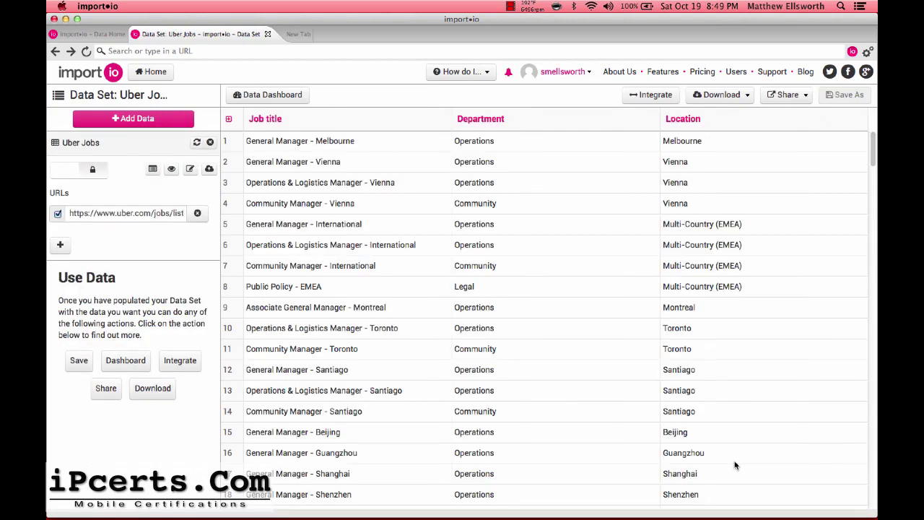
pyautogui.click(107, 96)
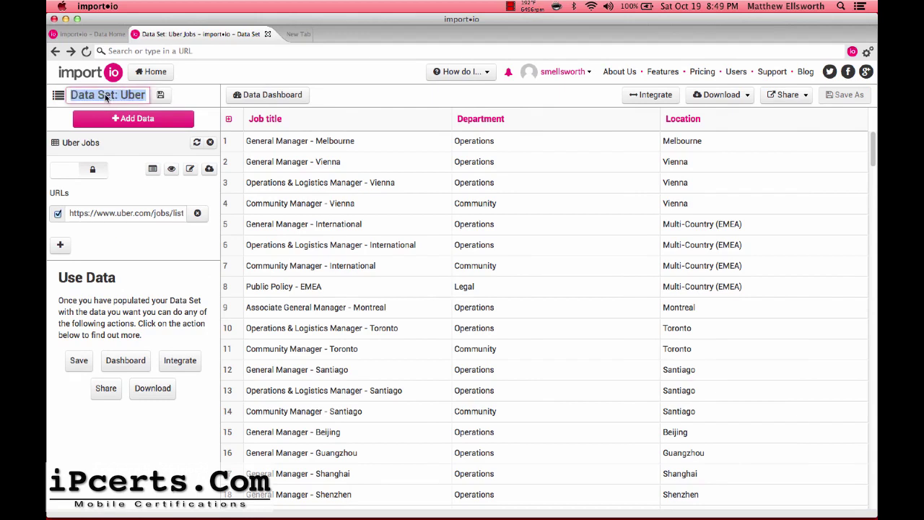
pyautogui.write('Uber Jobs')
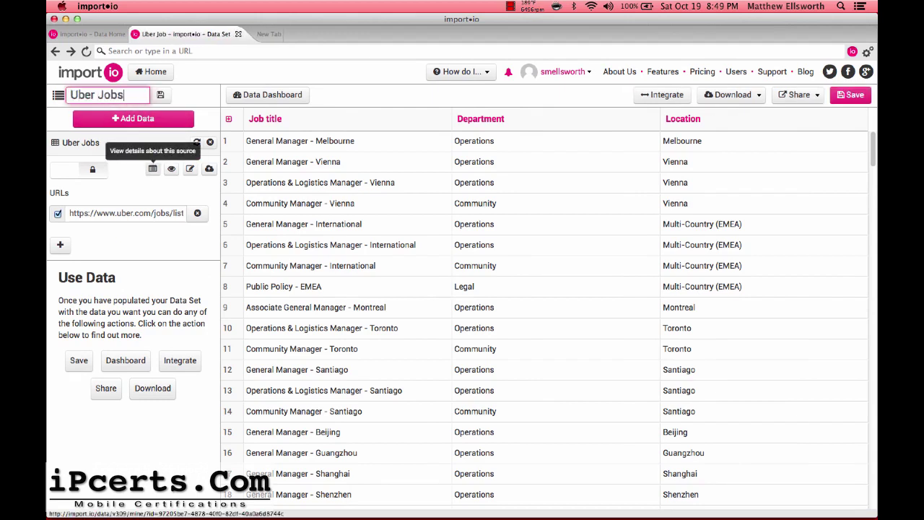
pyautogui.click(160, 96)
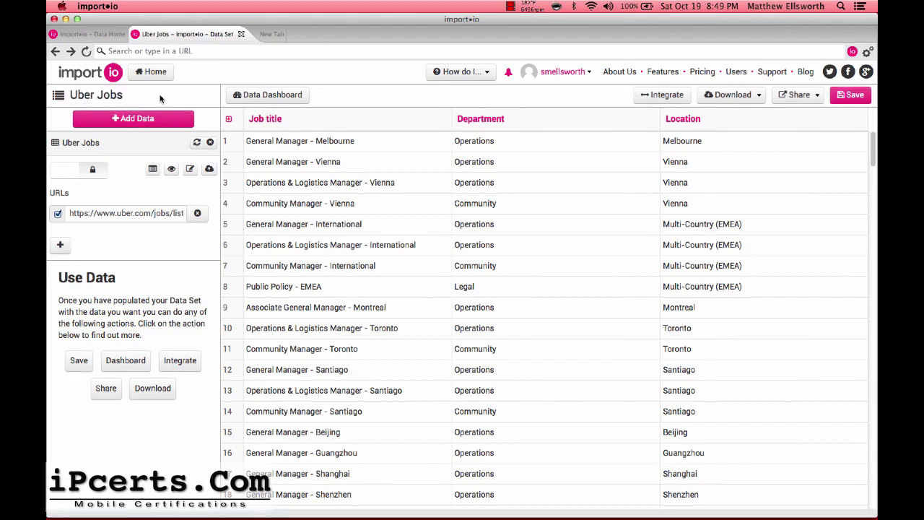
pyautogui.scroll(-10, 609, 185)
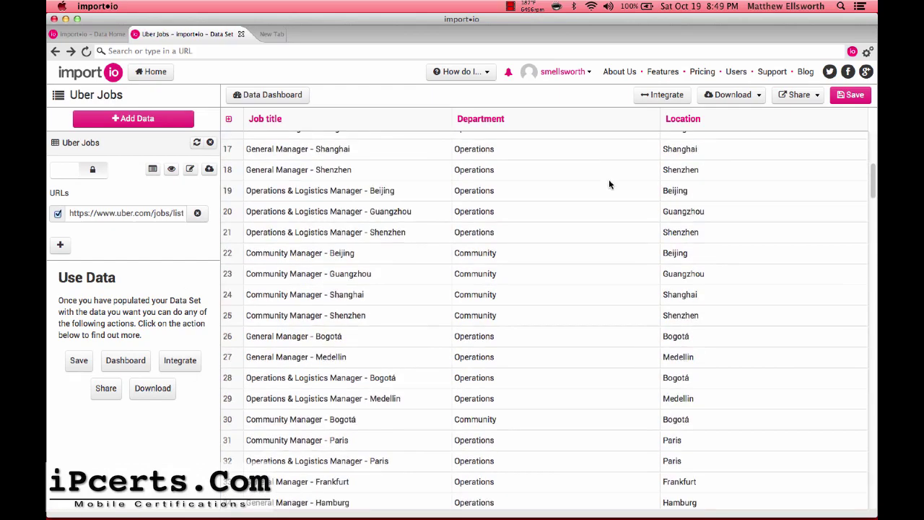
# Step: Review the extracted job rows down to the last listings and save the Uber Jobs data set, postponing sharing
pyautogui.scroll(-10, 608, 180)
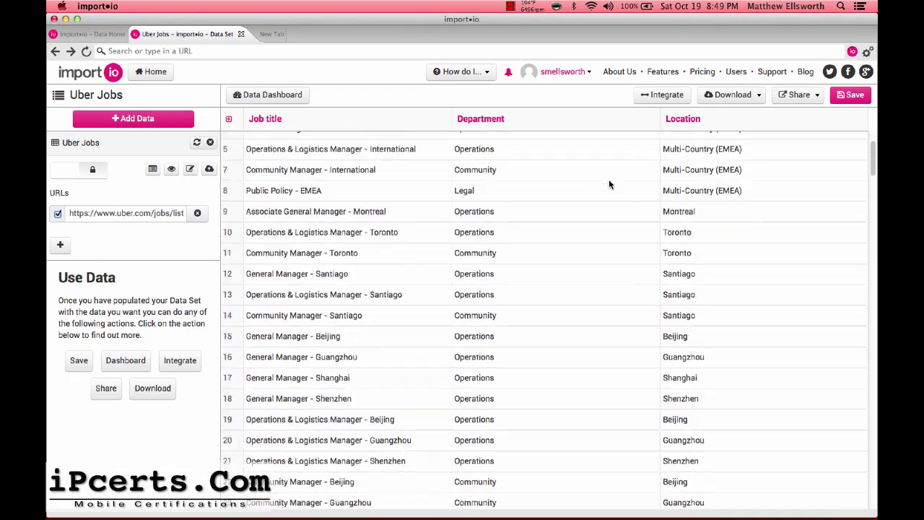
pyautogui.scroll(-20, 611, 297)
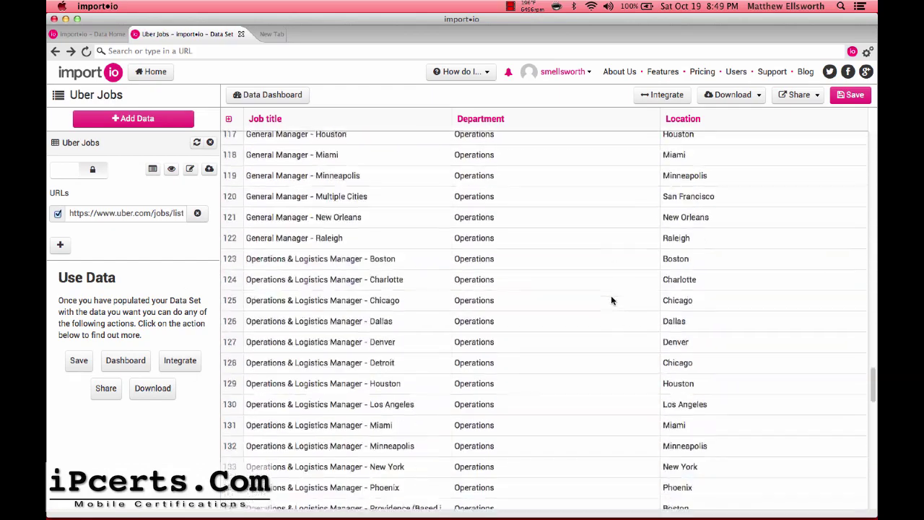
pyautogui.scroll(-15, 611, 301)
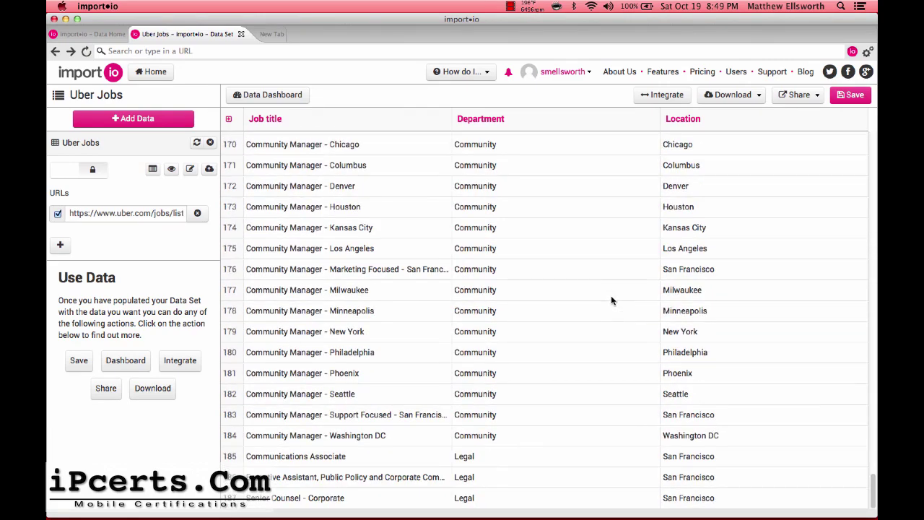
pyautogui.scroll(2, 611, 300)
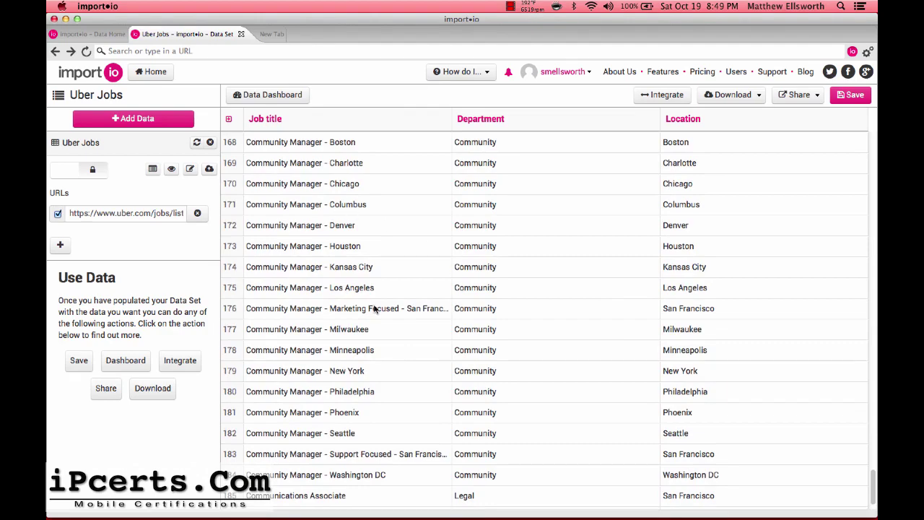
pyautogui.scroll(20, 374, 309)
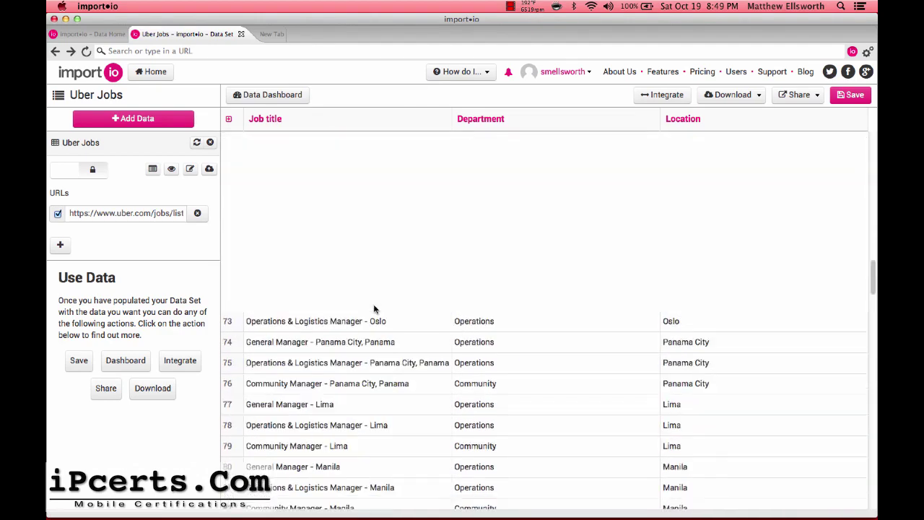
pyautogui.scroll(20, 374, 309)
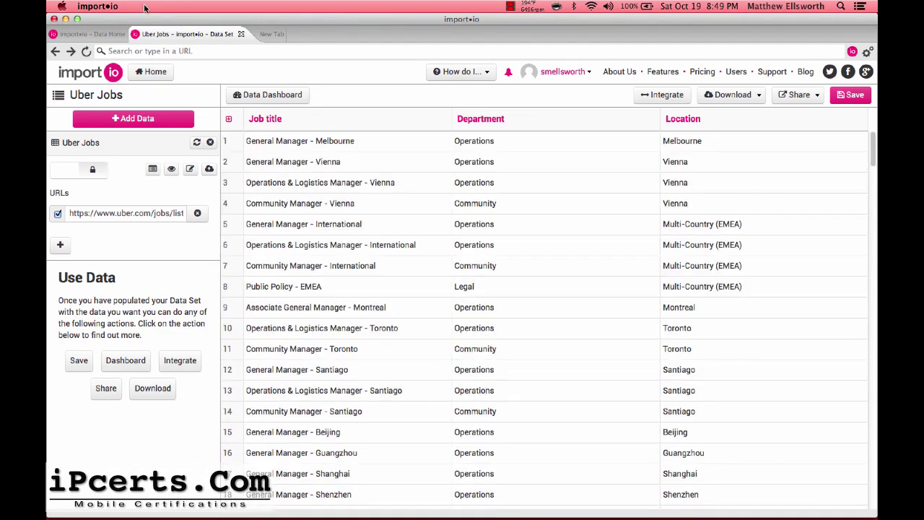
pyautogui.click(848, 96)
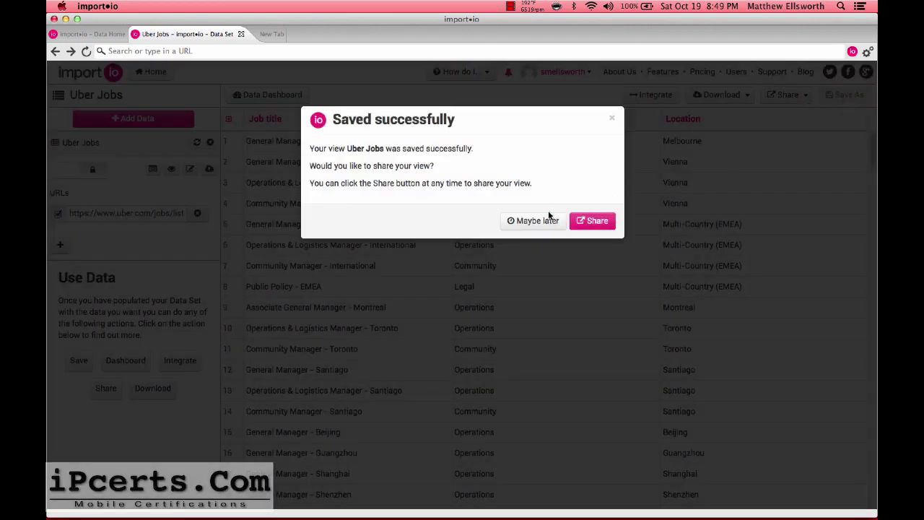
pyautogui.click(548, 216)
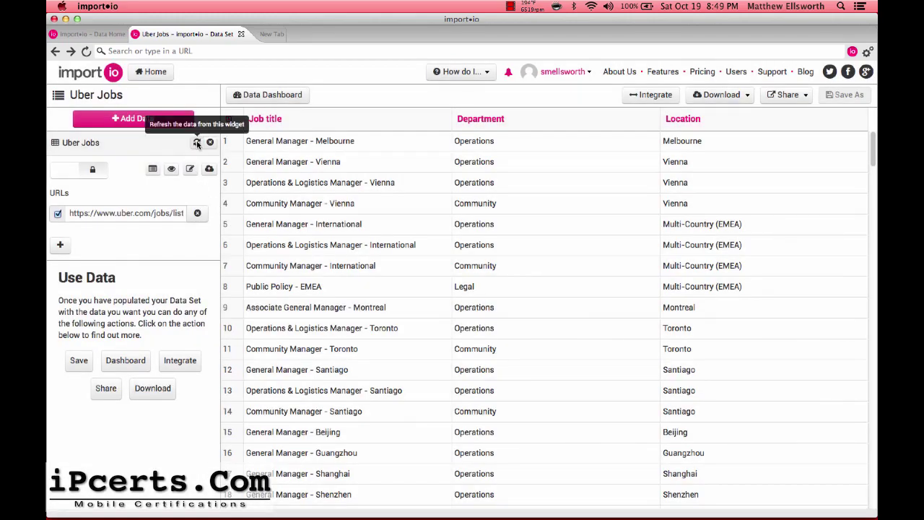